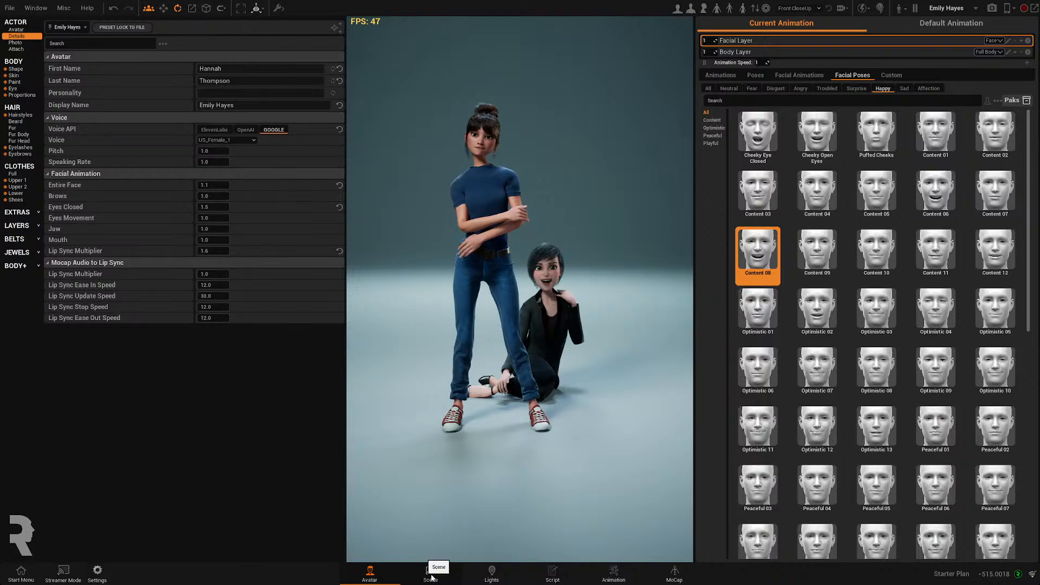
- Replace the standing character's avatar with the Nora Fizz woman preset
{"action": "left_click", "coordinate": [431, 573]}
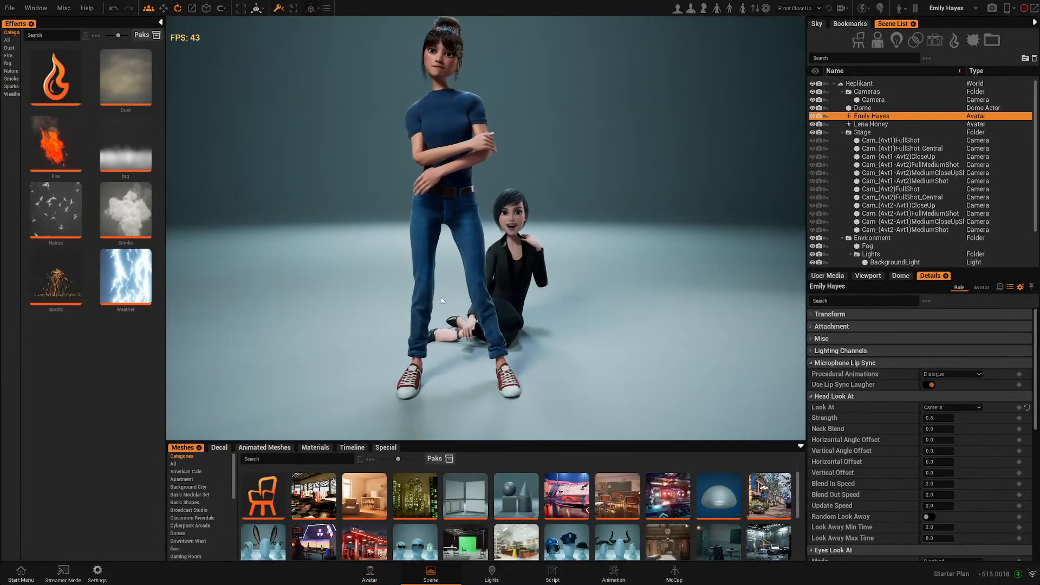
{"action": "left_click", "coordinate": [371, 577]}
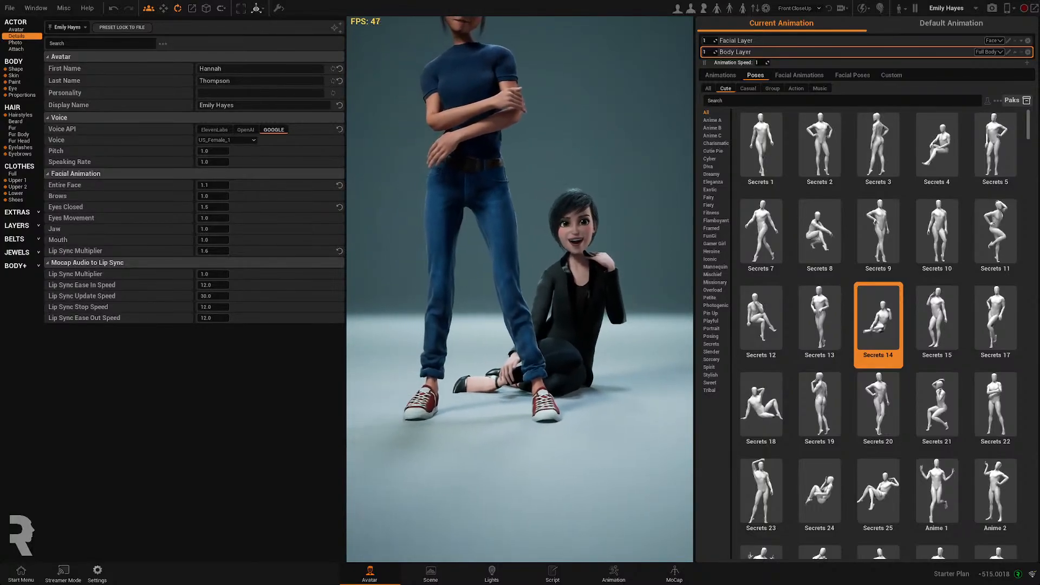
{"action": "left_click", "coordinate": [537, 281]}
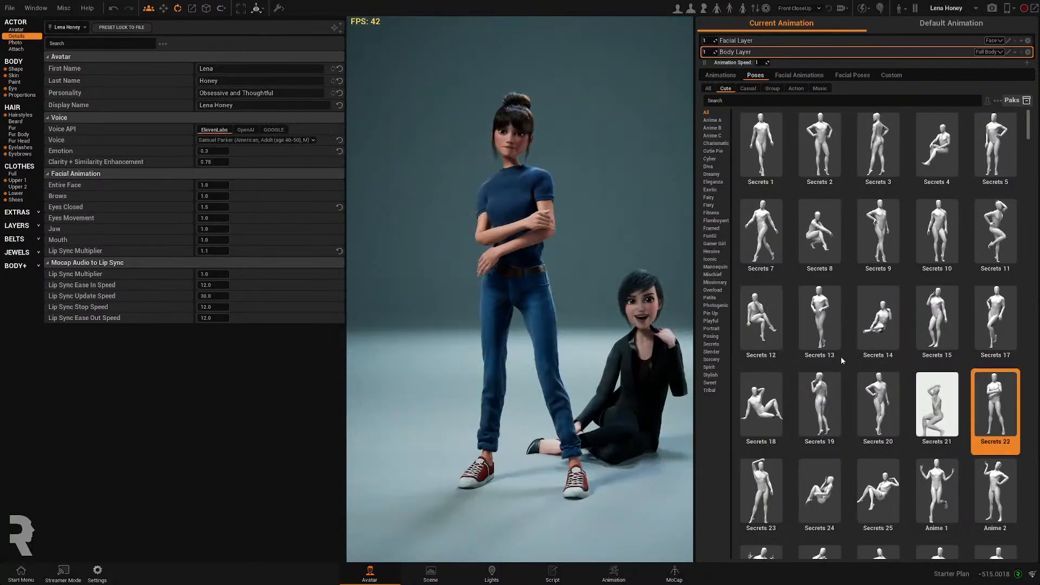
{"action": "left_click", "coordinate": [13, 70]}
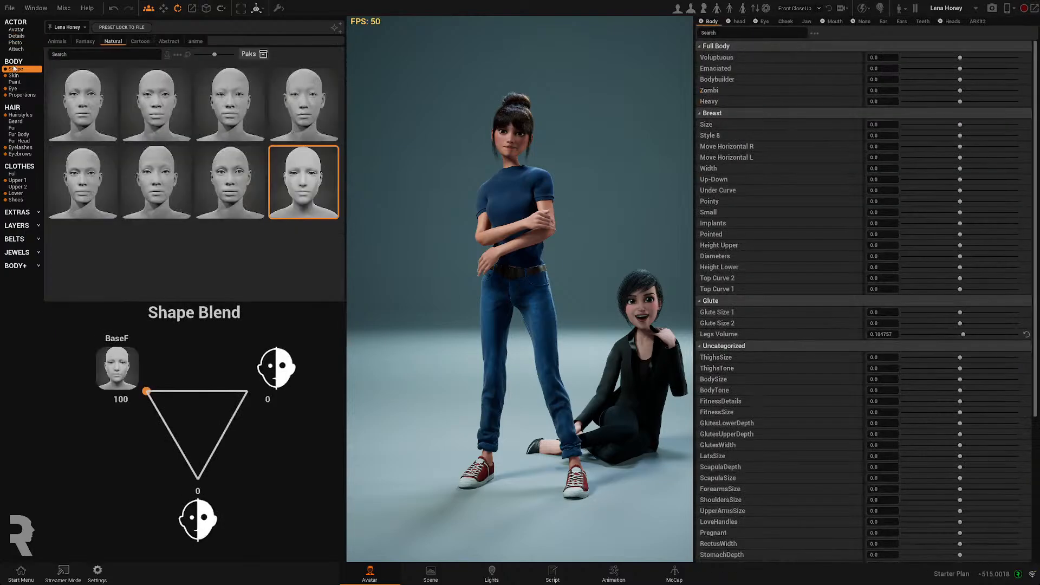
{"action": "left_click", "coordinate": [17, 30]}
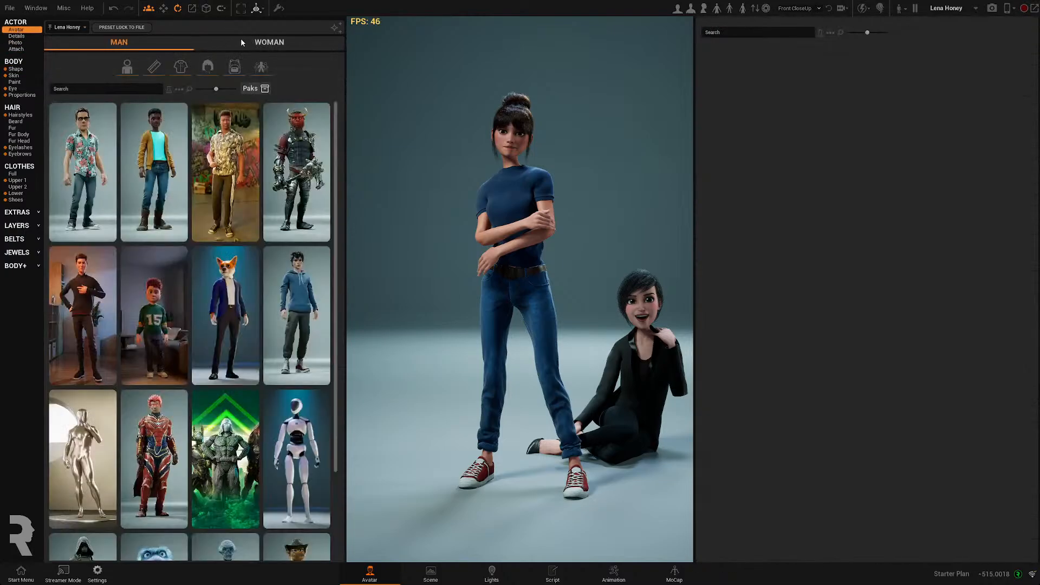
{"action": "left_click", "coordinate": [257, 42]}
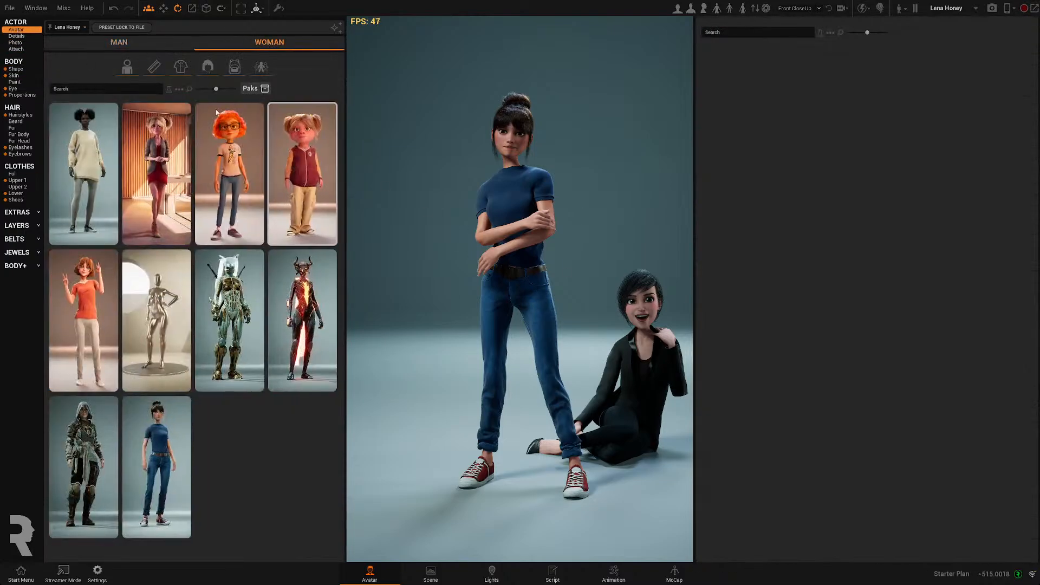
{"action": "left_click", "coordinate": [160, 461]}
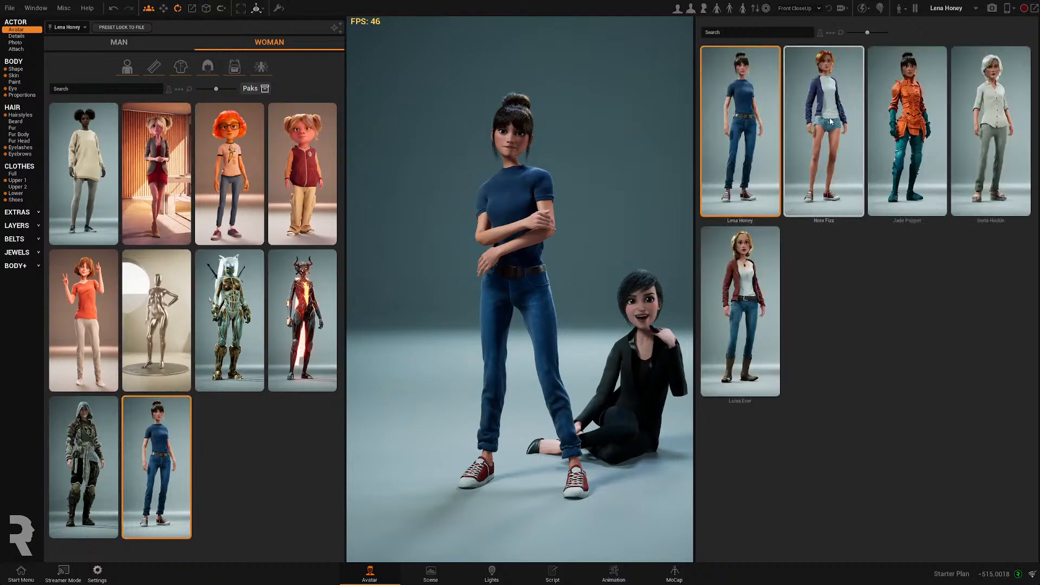
{"action": "left_click", "coordinate": [795, 128]}
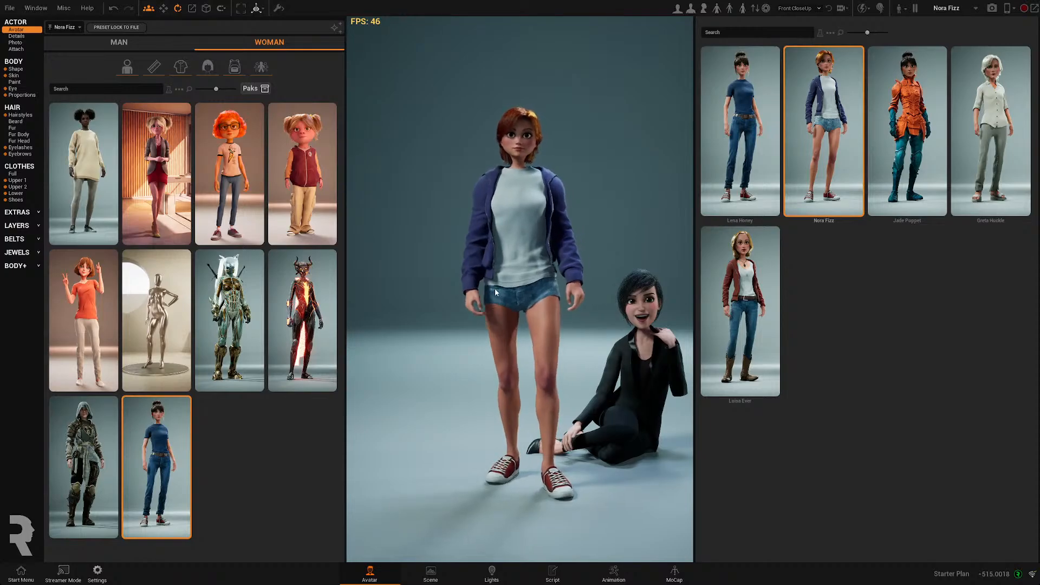
- Replace the sitting character with the Lena Honey avatar and dress her in the red puffer jacket
{"action": "left_click", "coordinate": [589, 389]}
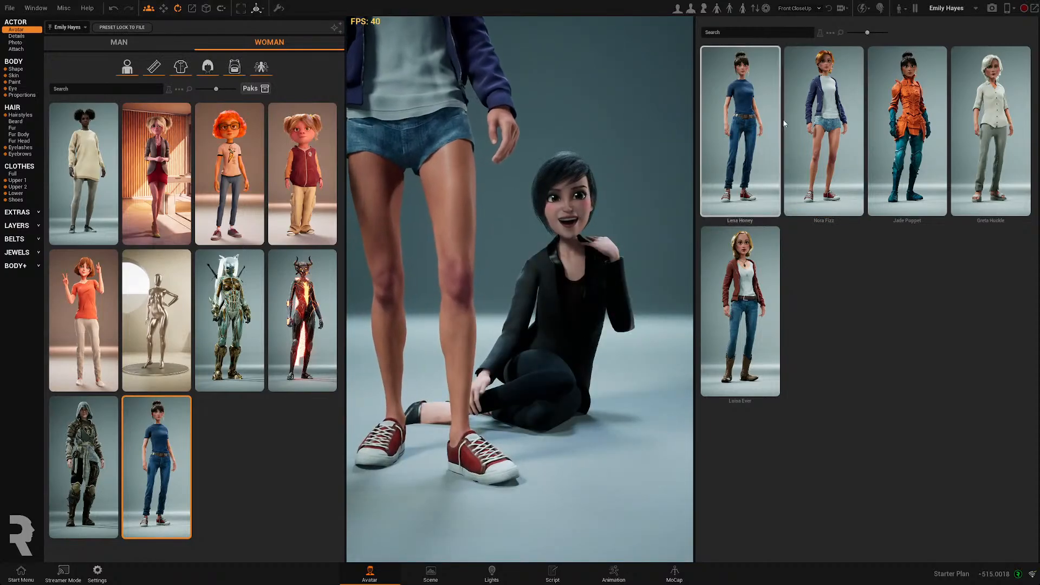
{"action": "left_click", "coordinate": [752, 161]}
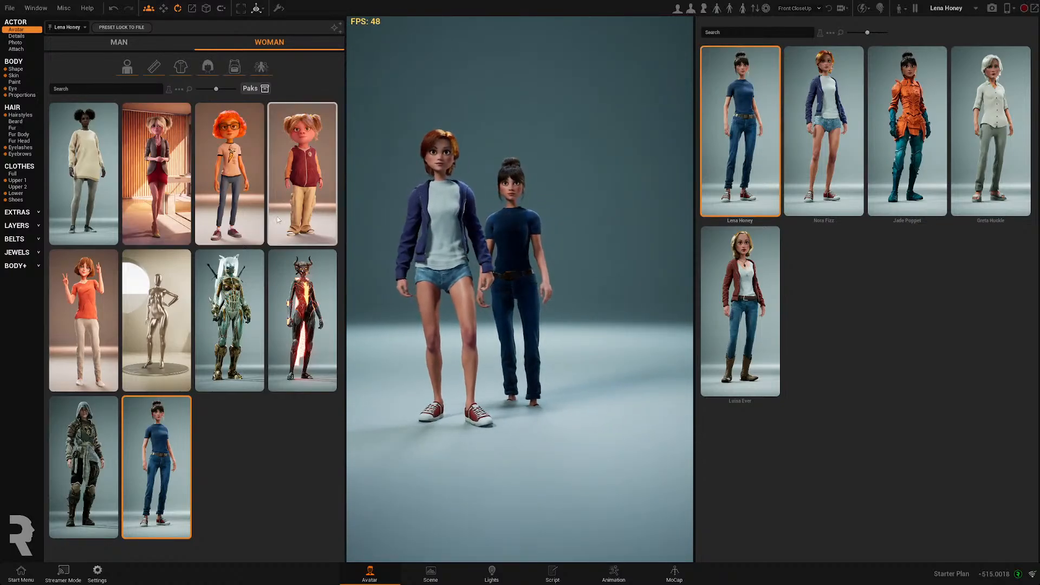
{"action": "left_click", "coordinate": [18, 181]}
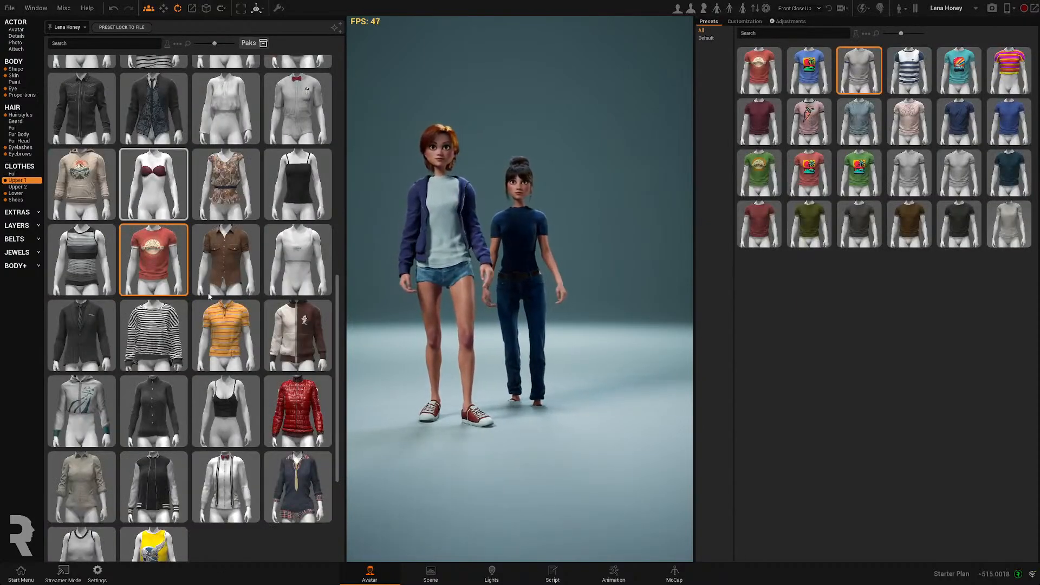
{"action": "left_click", "coordinate": [315, 397]}
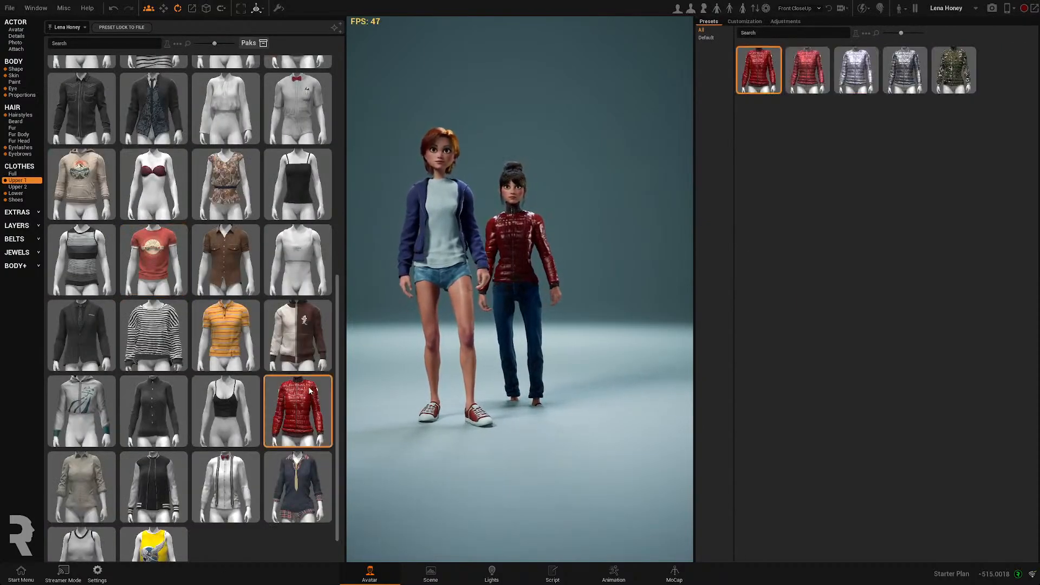
- Give Lena Honey the red plaid pleated skirt as her lower clothing
{"action": "left_click", "coordinate": [16, 194]}
{"action": "scroll", "coordinate": [206, 447], "scroll_direction": "down", "scroll_amount": 2}
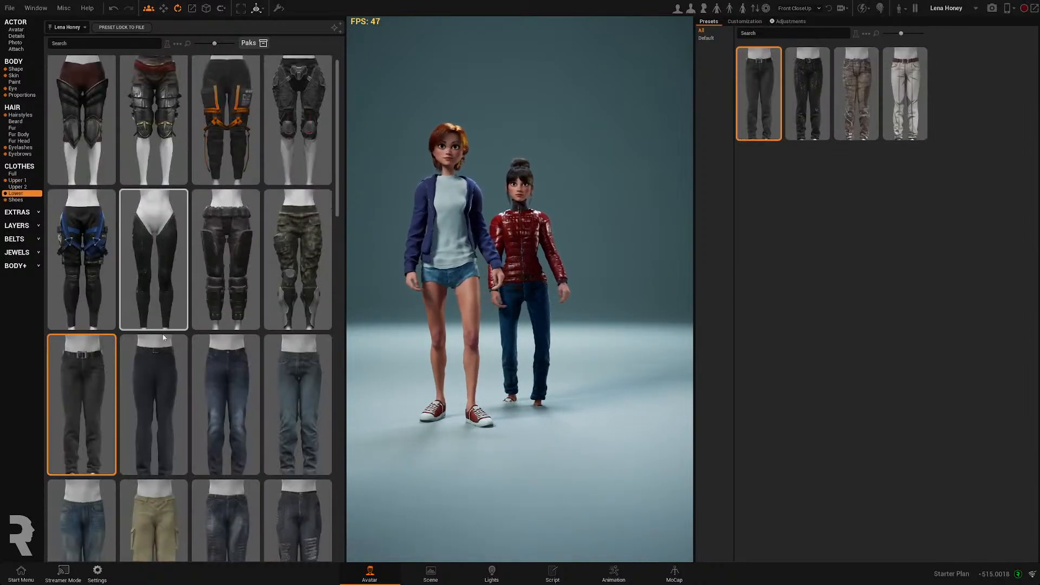
{"action": "scroll", "coordinate": [207, 448], "scroll_direction": "down", "scroll_amount": 10}
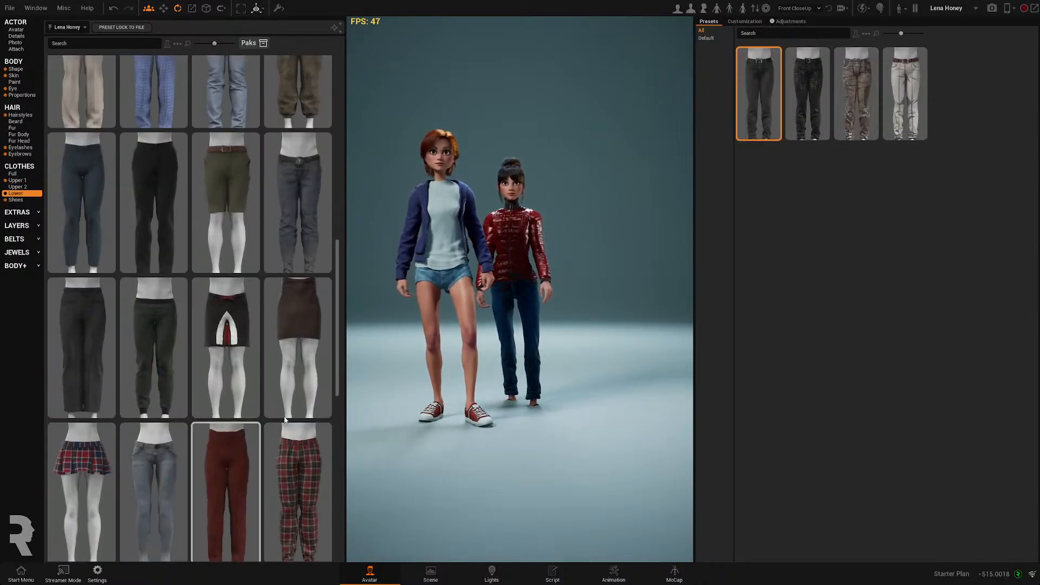
{"action": "scroll", "coordinate": [251, 426], "scroll_direction": "down", "scroll_amount": 8}
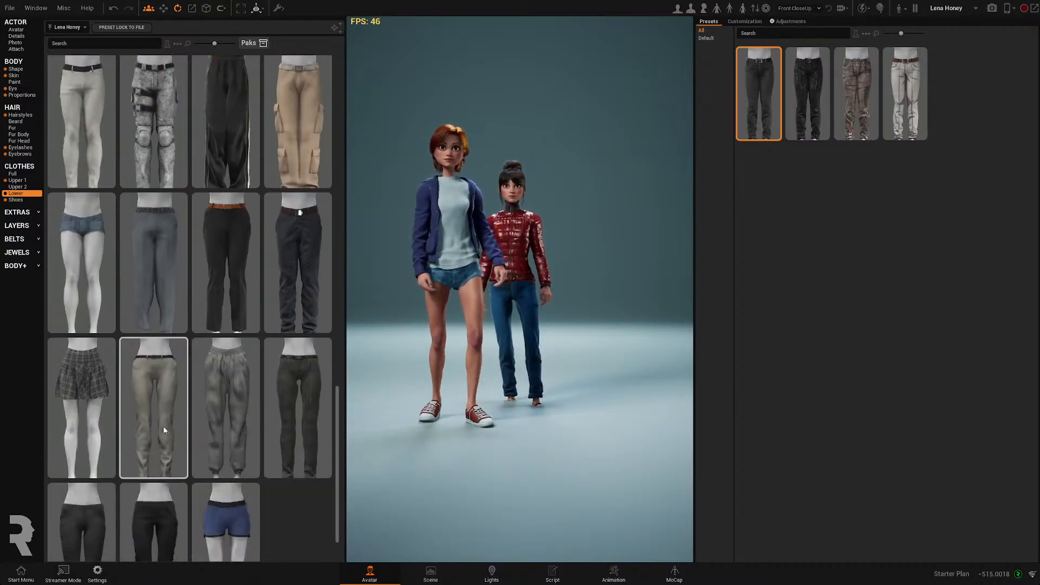
{"action": "left_click", "coordinate": [93, 379]}
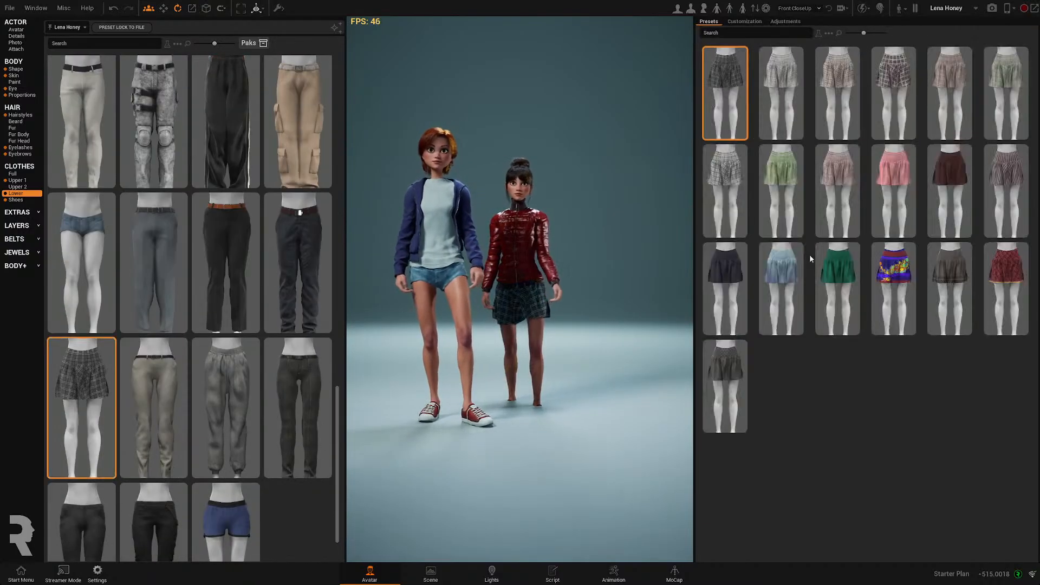
{"action": "left_click", "coordinate": [1003, 280]}
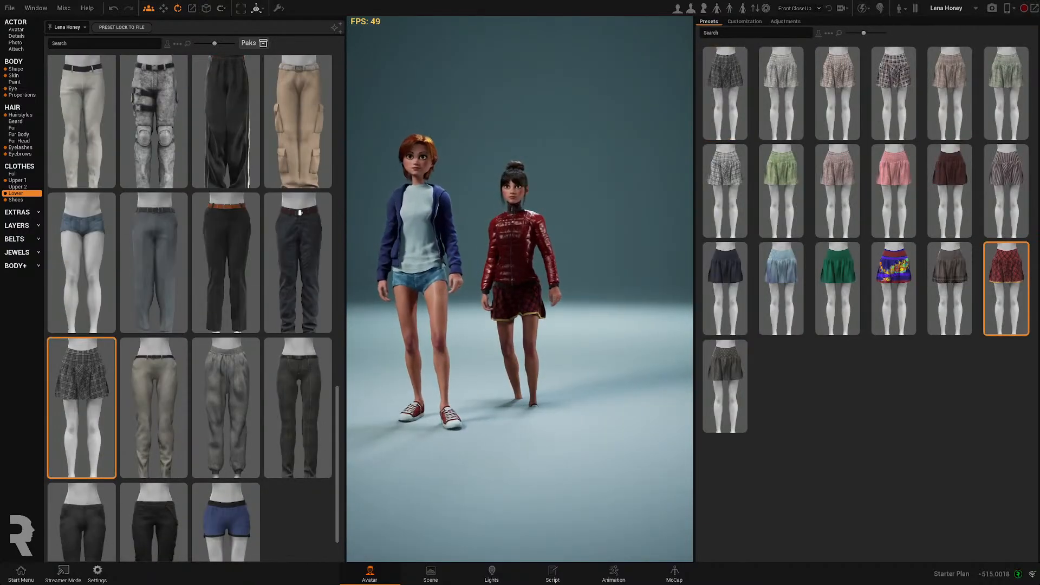
- Put black strapped Mary Jane shoes on Nora Fizz
{"action": "left_click", "coordinate": [441, 211]}
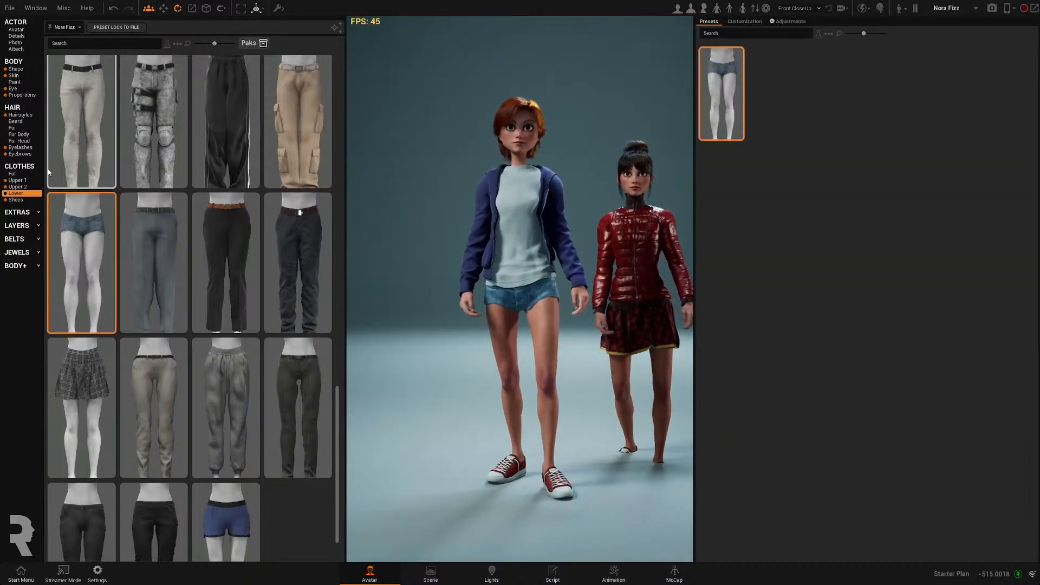
{"action": "left_click", "coordinate": [16, 200]}
{"action": "scroll", "coordinate": [197, 367], "scroll_direction": "down", "scroll_amount": 5}
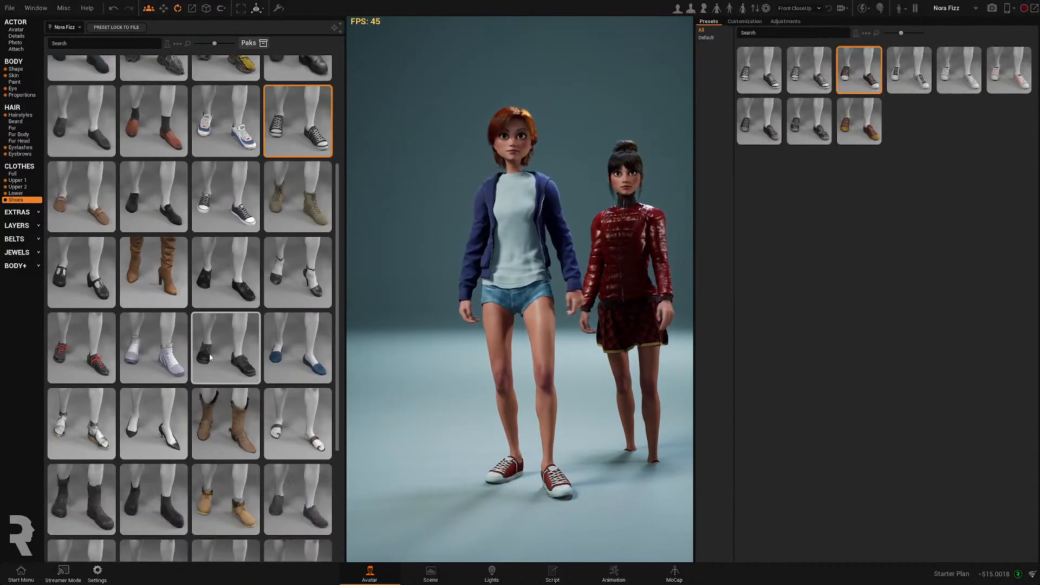
{"action": "scroll", "coordinate": [197, 366], "scroll_direction": "down", "scroll_amount": 1}
{"action": "left_click", "coordinate": [82, 523]}
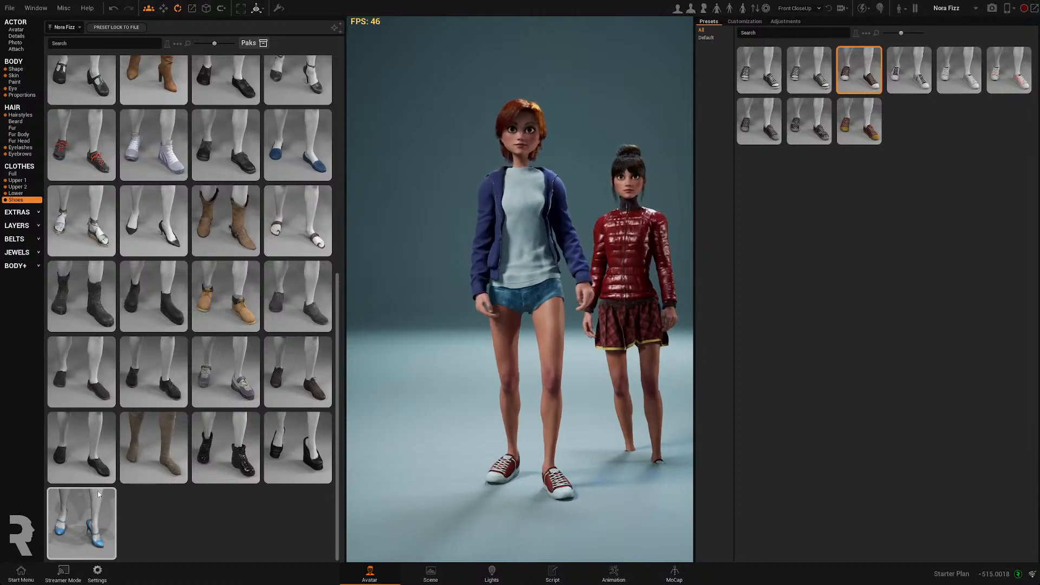
{"action": "scroll", "coordinate": [226, 230], "scroll_direction": "up", "scroll_amount": 1}
{"action": "left_click", "coordinate": [81, 147]}
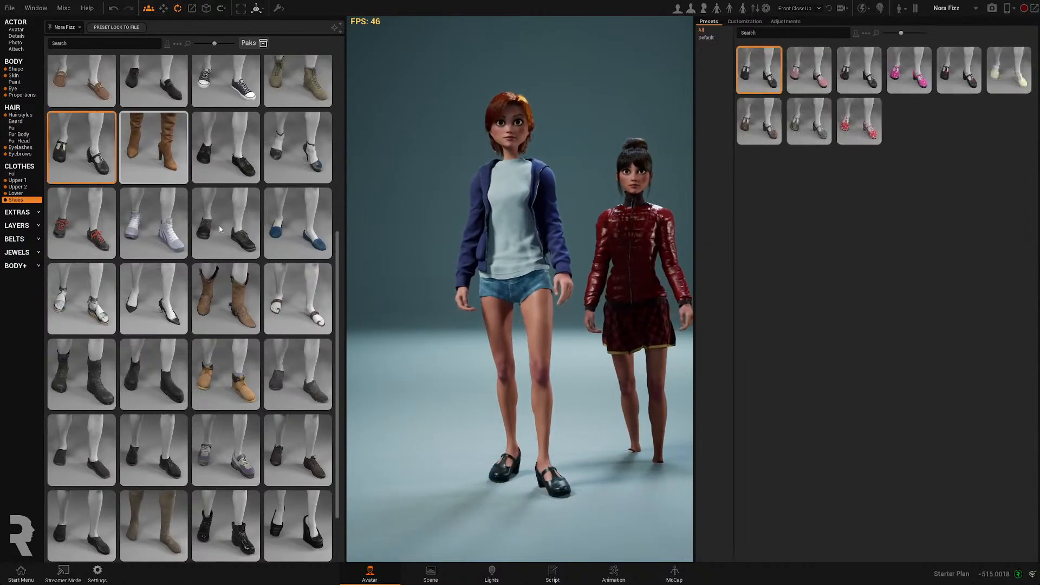
- Set Lena Honey's Head Look At to Disabled in the scene details
{"action": "middle_click_drag", "start_coordinate": [541, 339], "coordinate": [488, 298]}
{"action": "scroll", "coordinate": [539, 281], "scroll_direction": "down", "scroll_amount": 3}
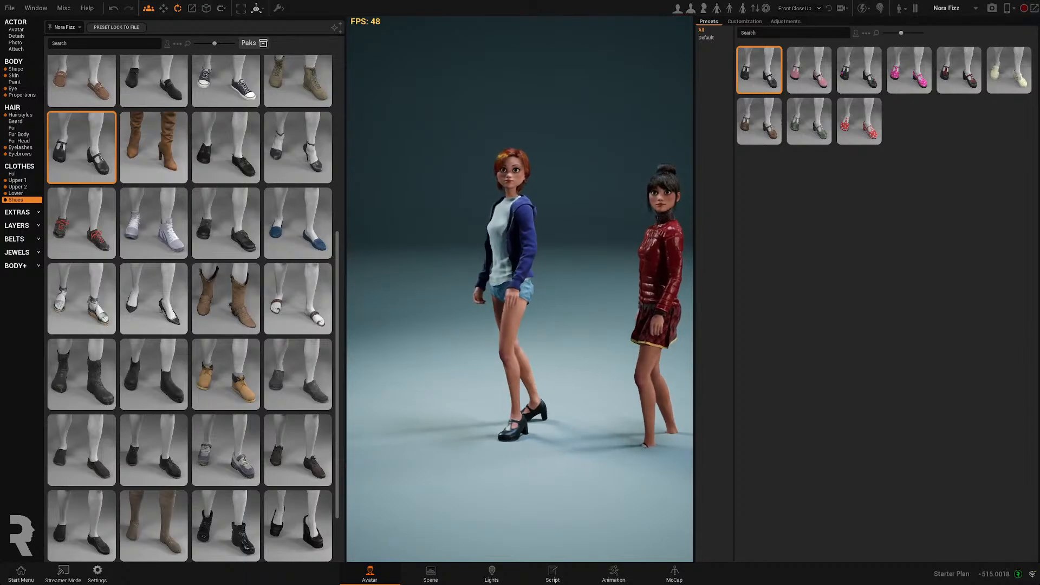
{"action": "middle_click_drag", "start_coordinate": [498, 201], "coordinate": [628, 224]}
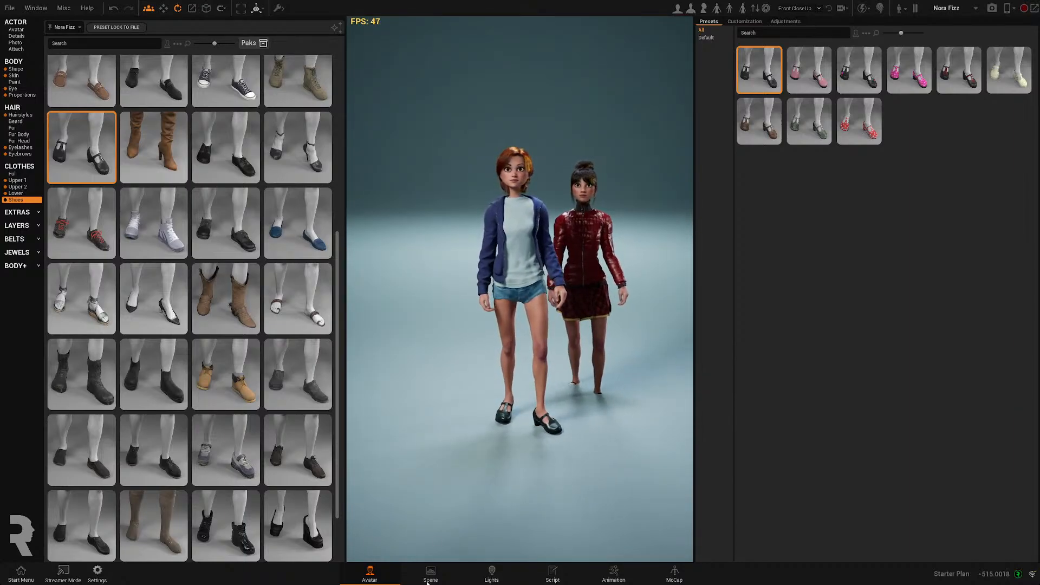
{"action": "left_click", "coordinate": [429, 579]}
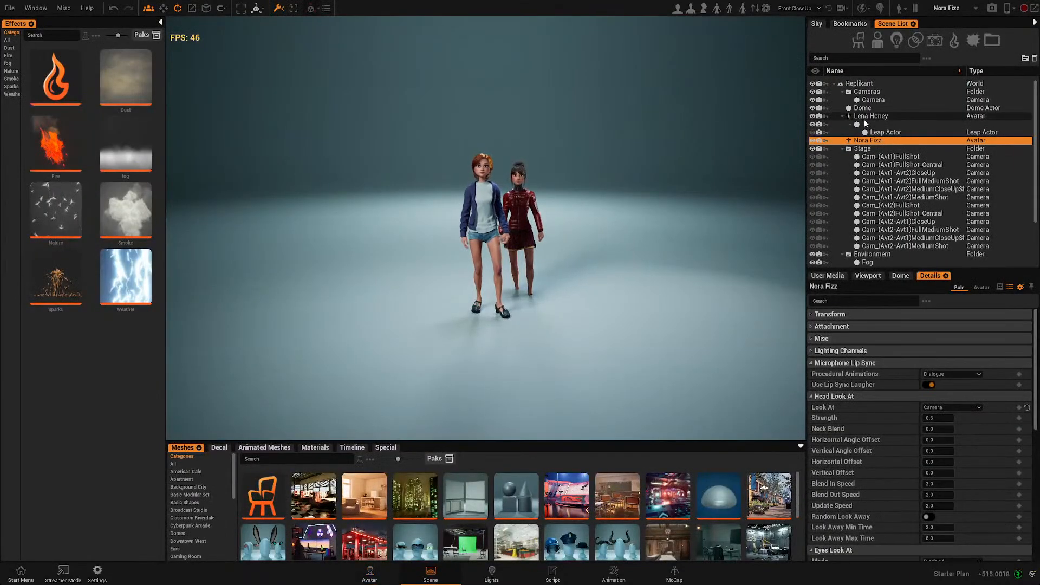
{"action": "left_click", "coordinate": [844, 116]}
{"action": "left_click", "coordinate": [862, 116]}
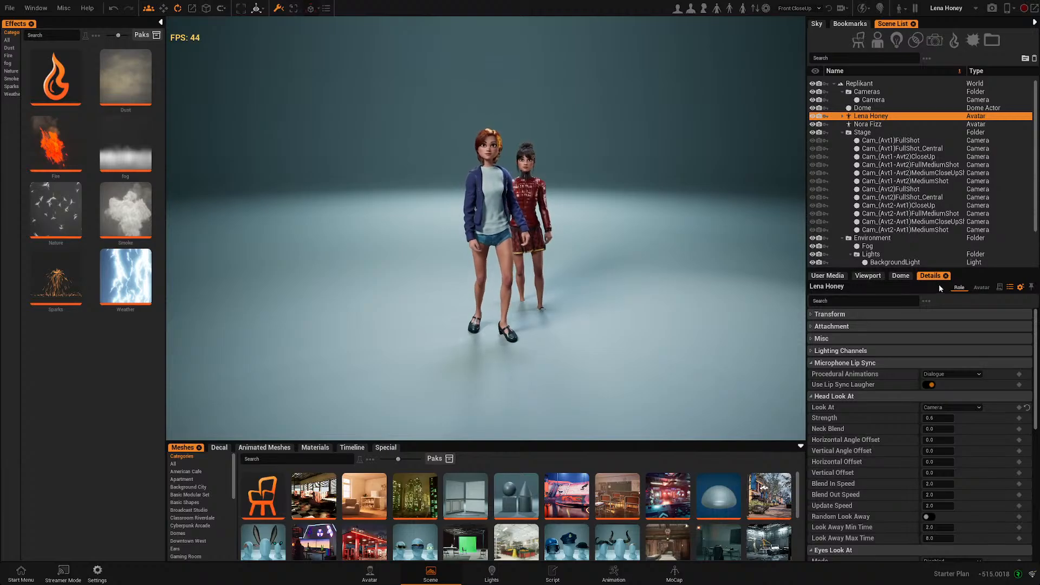
{"action": "left_click", "coordinate": [951, 408]}
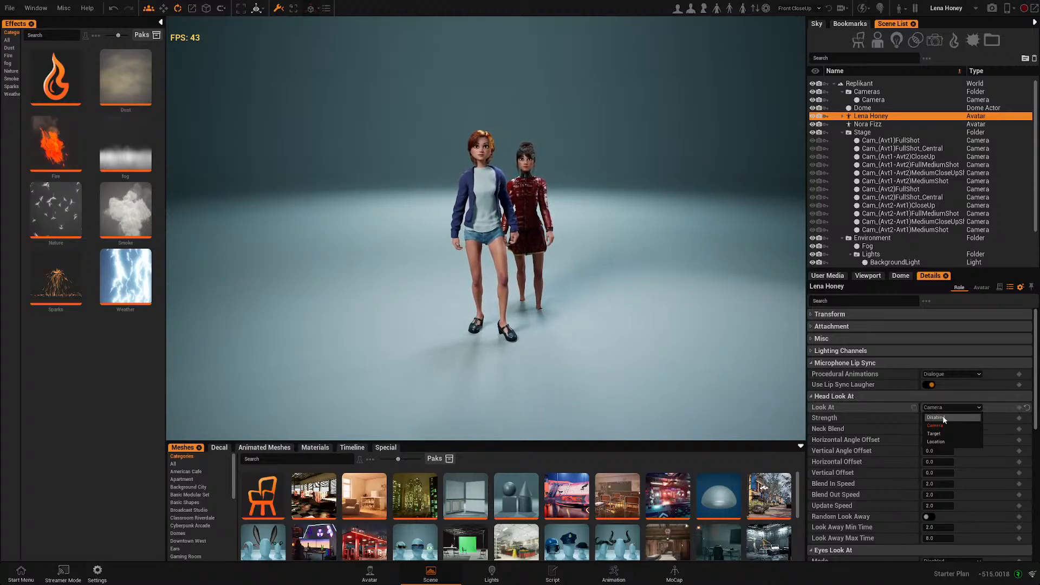
{"action": "left_click", "coordinate": [955, 419]}
- Apply the Secrets 19 pose to Lena Honey
{"action": "scroll", "coordinate": [593, 330], "scroll_direction": "up", "scroll_amount": 5}
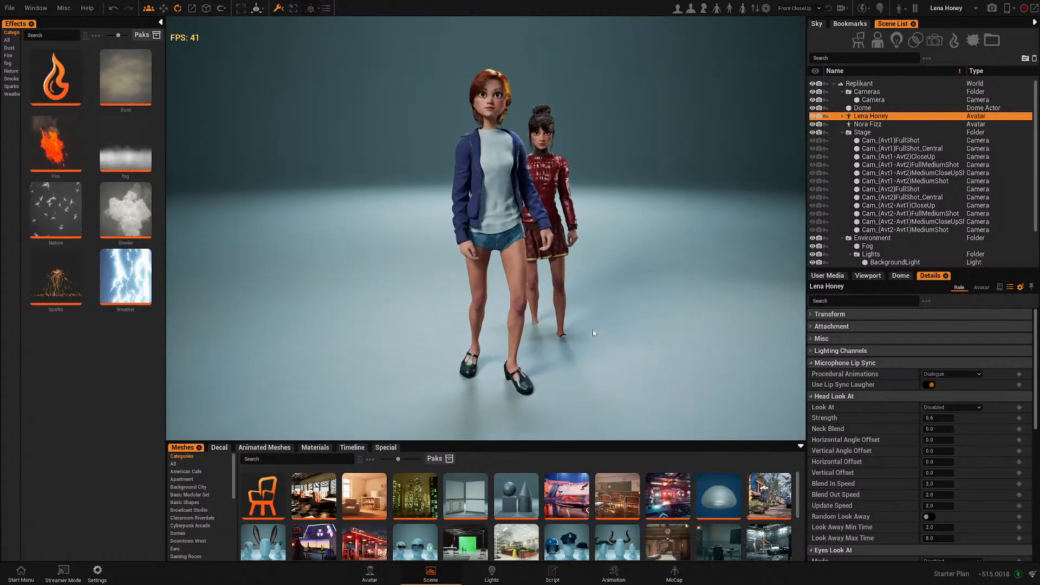
{"action": "left_click_drag", "start_coordinate": [593, 330], "coordinate": [578, 290], "text": "alt"}
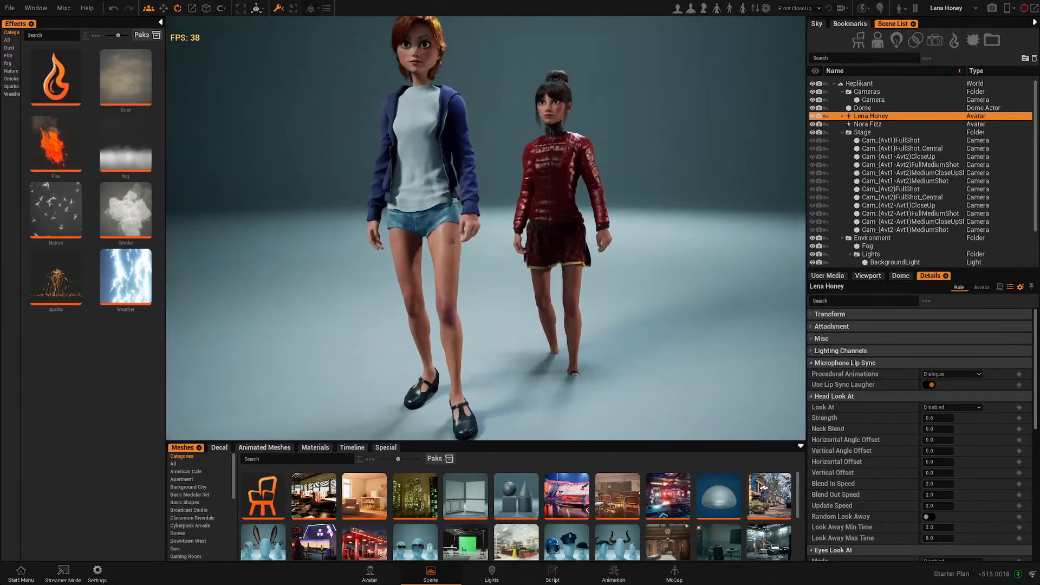
{"action": "scroll", "coordinate": [578, 293], "scroll_direction": "down", "scroll_amount": 3}
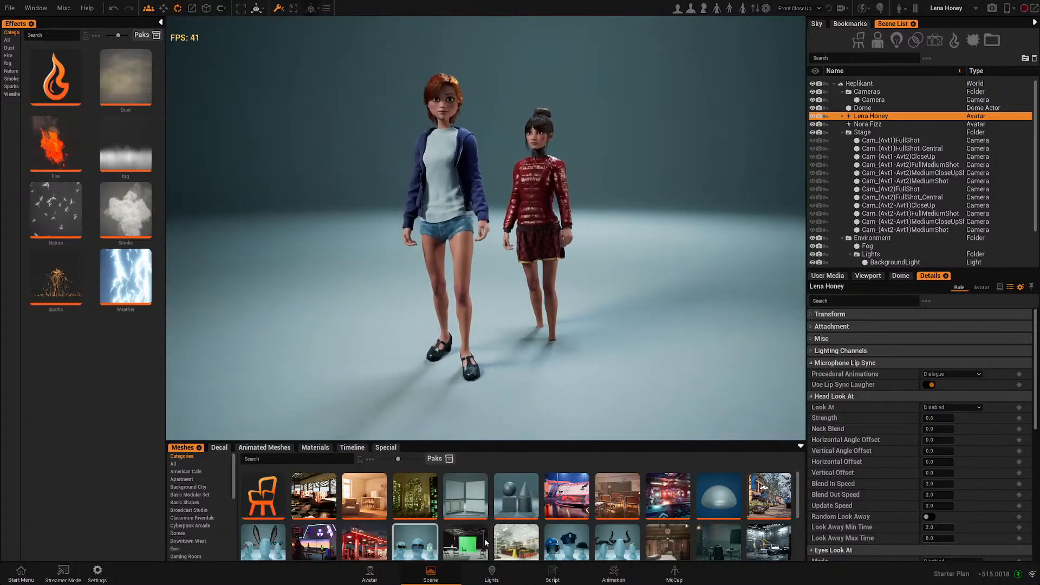
{"action": "left_click", "coordinate": [370, 574]}
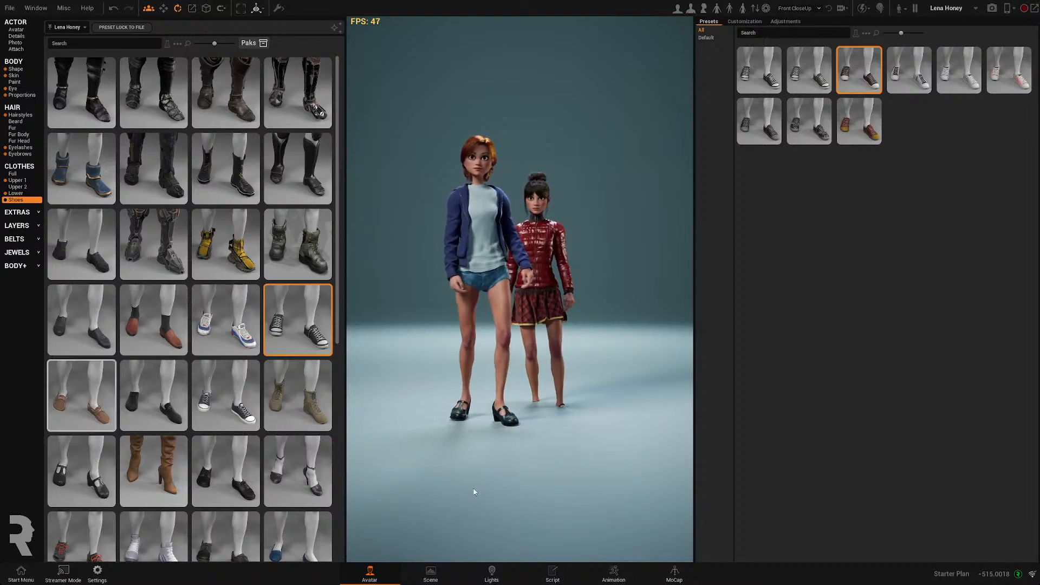
{"action": "left_click", "coordinate": [16, 31]}
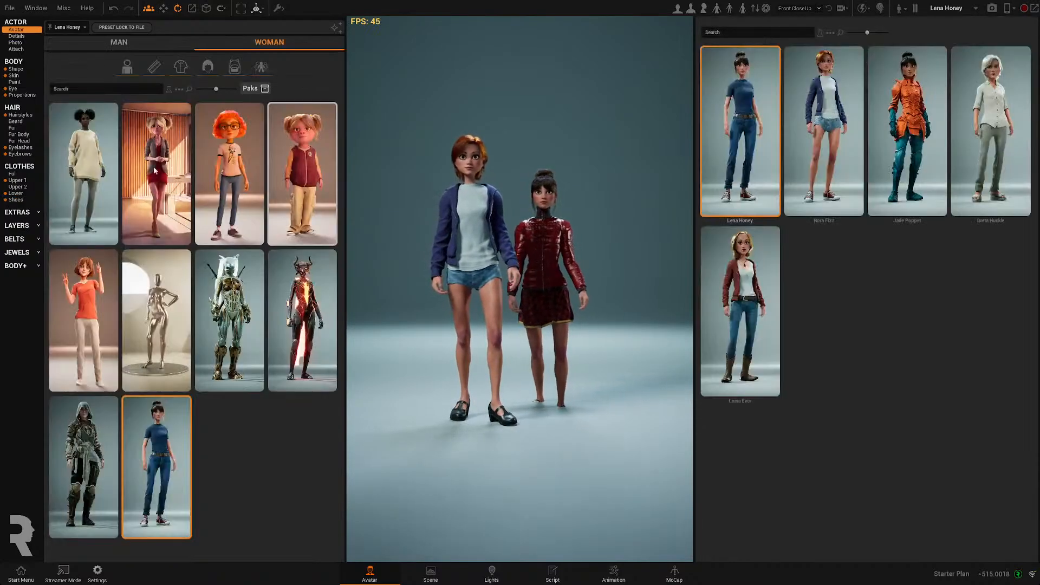
{"action": "left_click", "coordinate": [16, 36]}
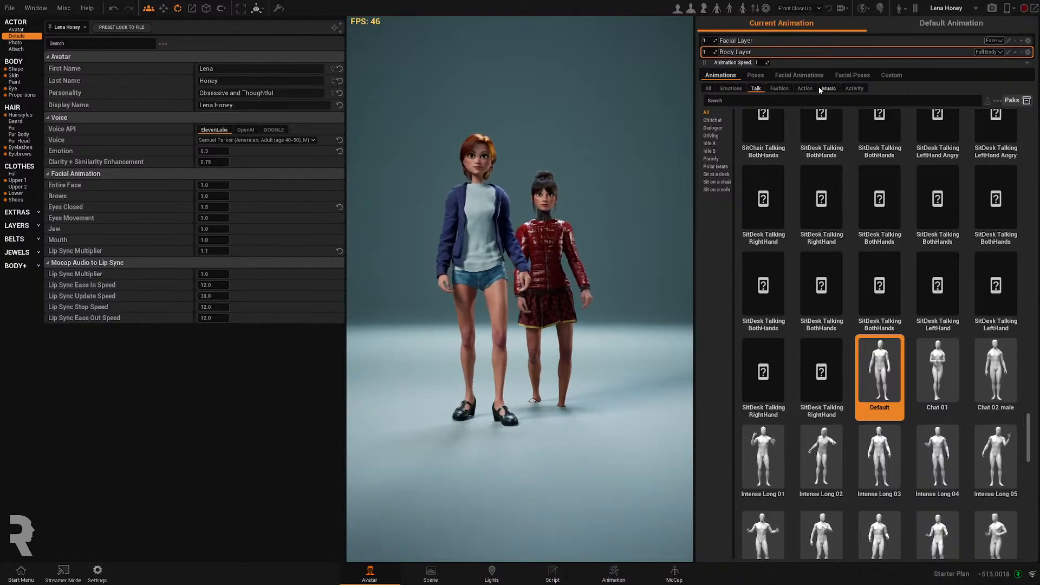
{"action": "left_click", "coordinate": [756, 76]}
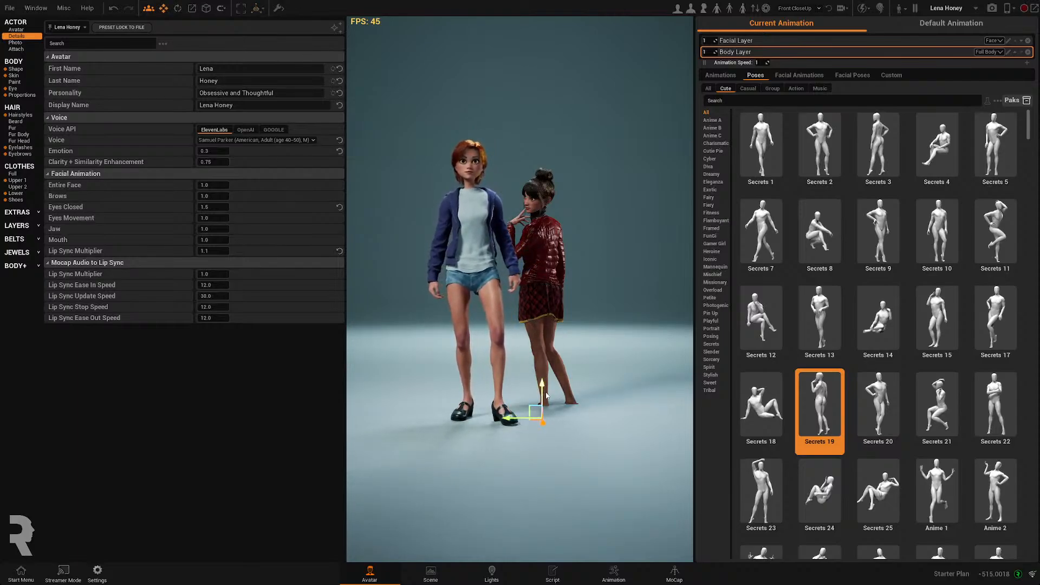
- Move Lena Honey beside Nora Fizz and rotate her to turn toward the camera
{"action": "left_click_drag", "start_coordinate": [542, 389], "coordinate": [553, 349]}
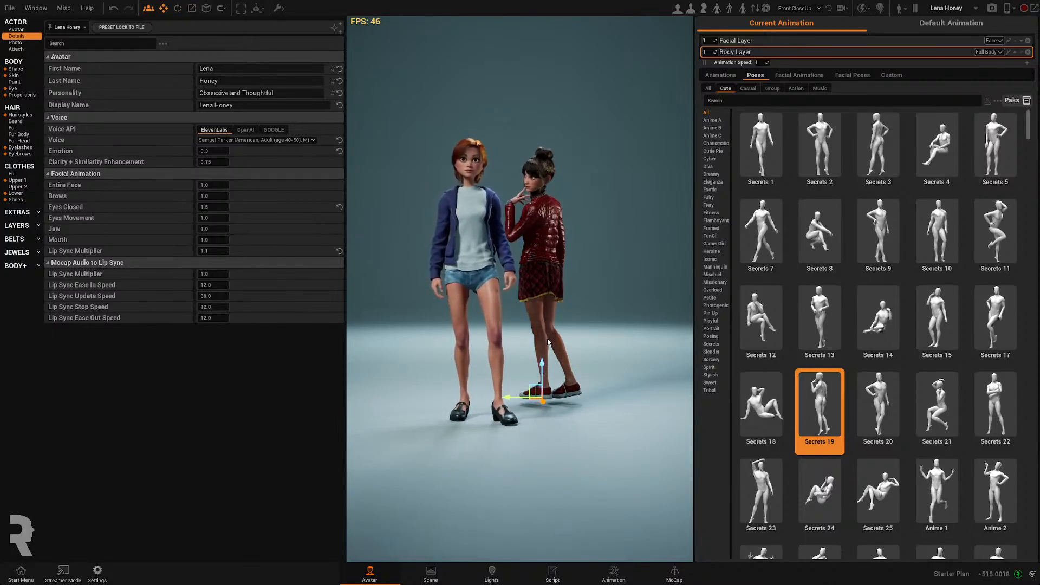
{"action": "key", "text": "e"}
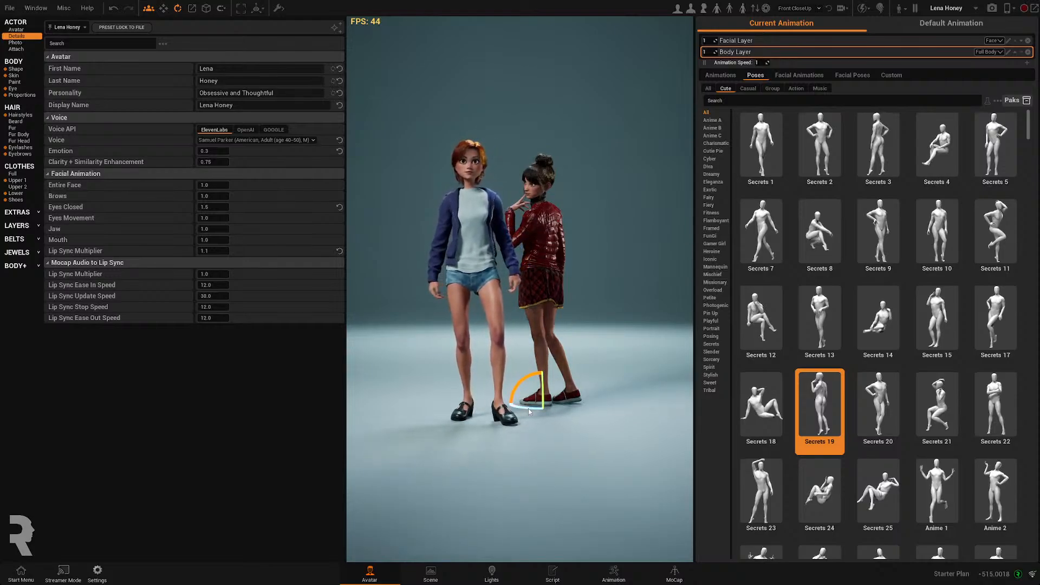
{"action": "left_click_drag", "start_coordinate": [527, 407], "coordinate": [544, 409]}
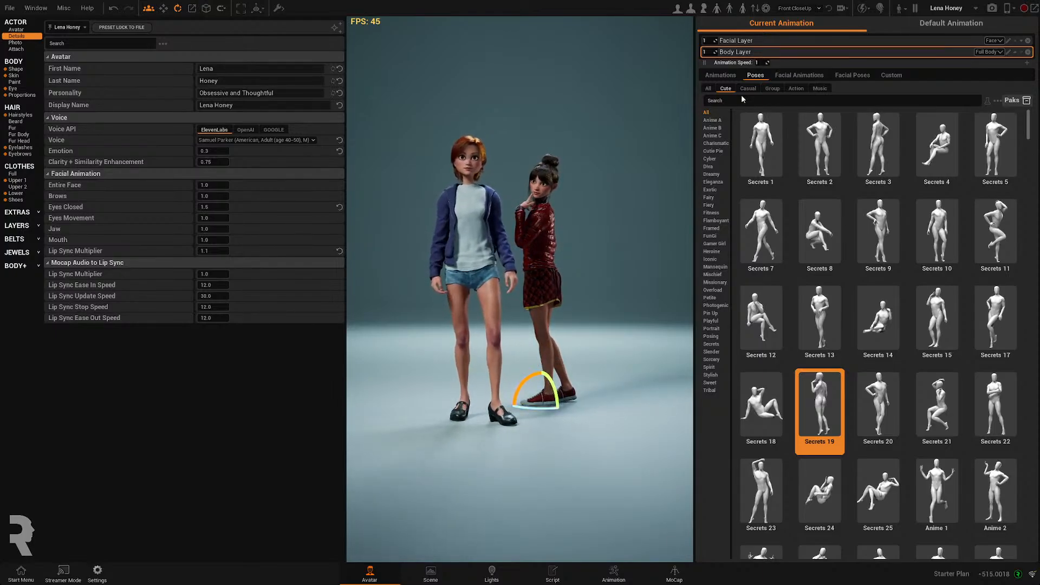
- Select Nora Fizz, try talk animations ending with Intense Long 05, and pause animation playback
{"action": "left_click", "coordinate": [473, 238]}
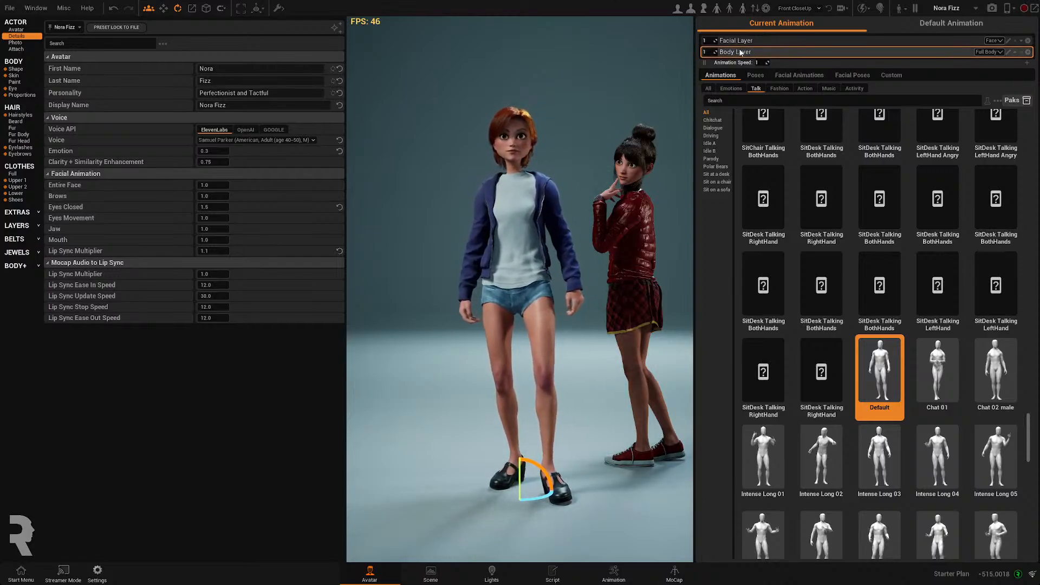
{"action": "left_click", "coordinate": [940, 382]}
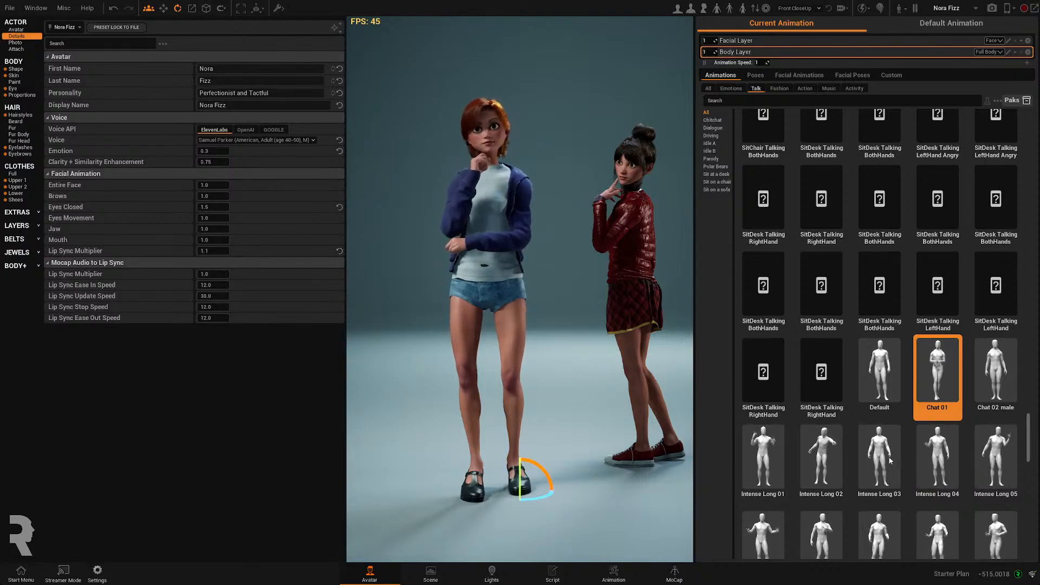
{"action": "left_click", "coordinate": [767, 455]}
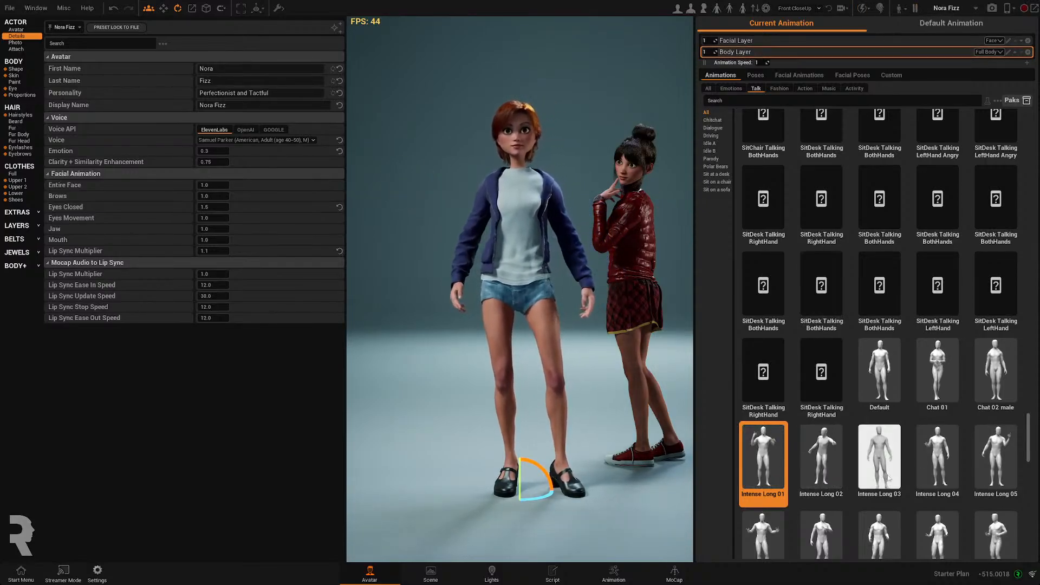
{"action": "left_click", "coordinate": [996, 458]}
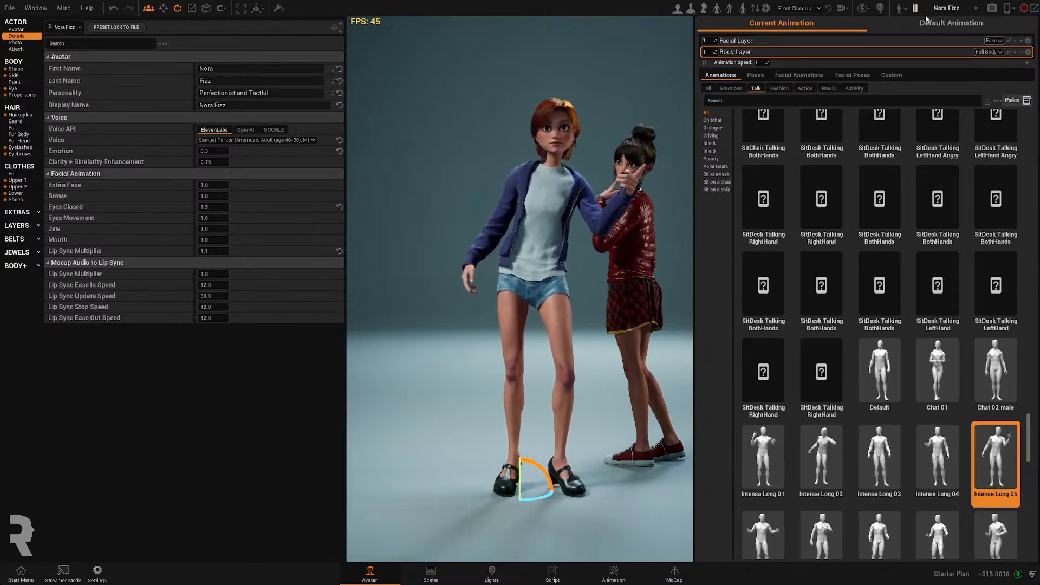
{"action": "left_click_drag", "start_coordinate": [538, 248], "coordinate": [523, 271]}
{"action": "left_click_drag", "start_coordinate": [369, 301], "coordinate": [405, 302]}
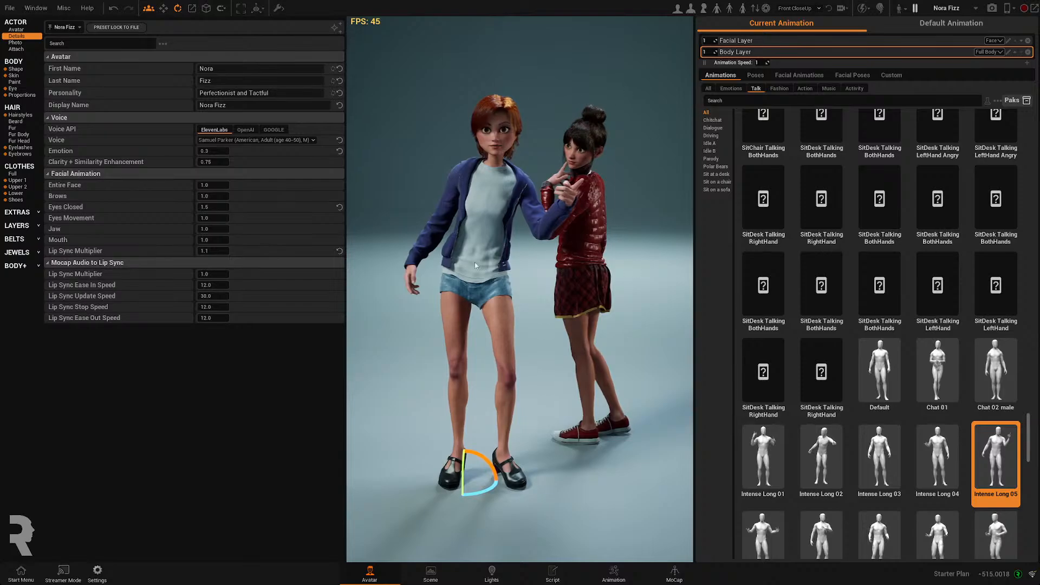
{"action": "left_click", "coordinate": [914, 8]}
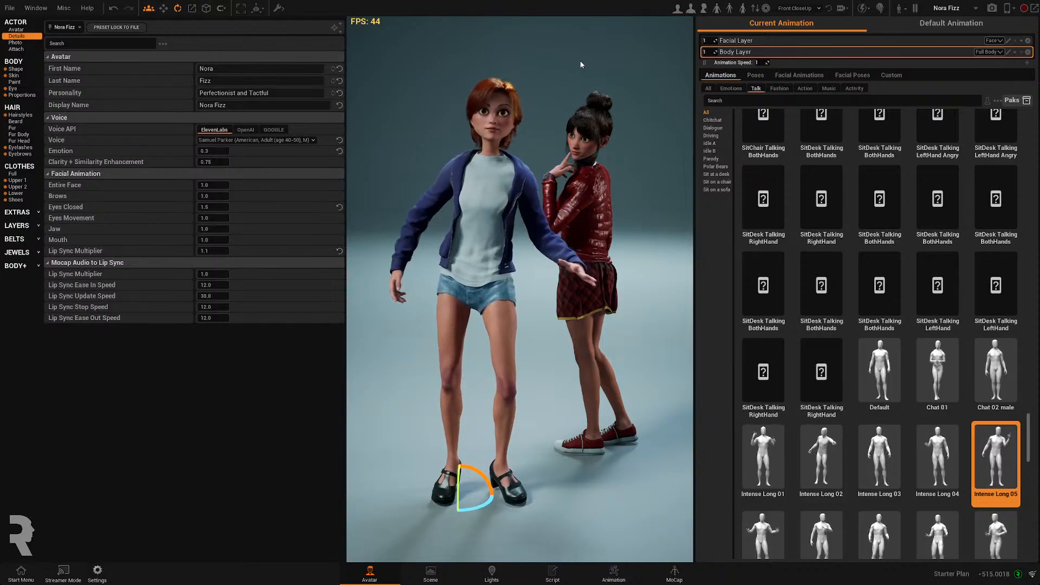
- Apply the Cute Pose 1 pose to Nora Fizz
{"action": "left_click", "coordinate": [756, 75]}
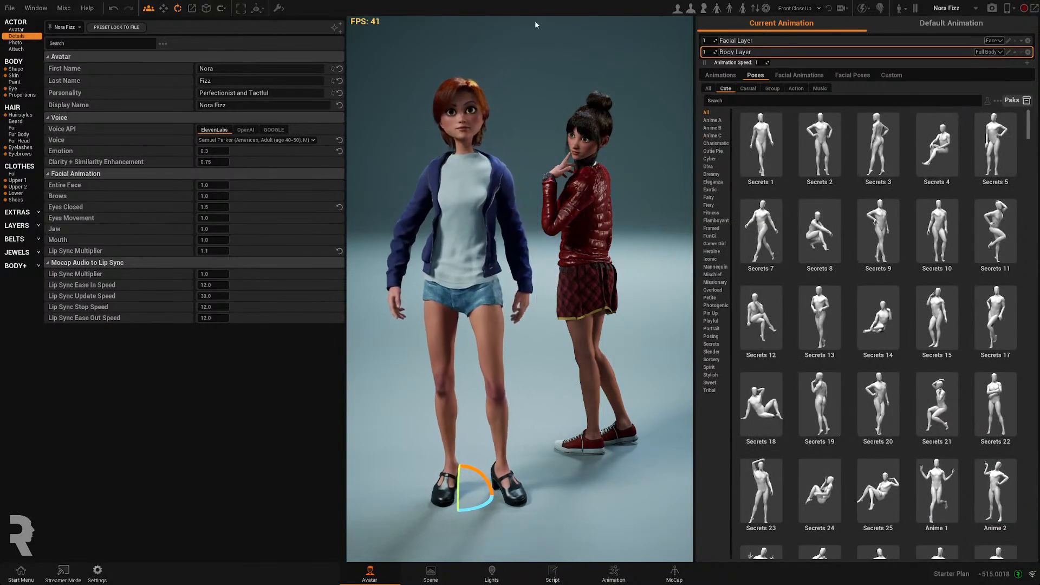
{"action": "scroll", "coordinate": [833, 404], "scroll_direction": "down", "scroll_amount": 3}
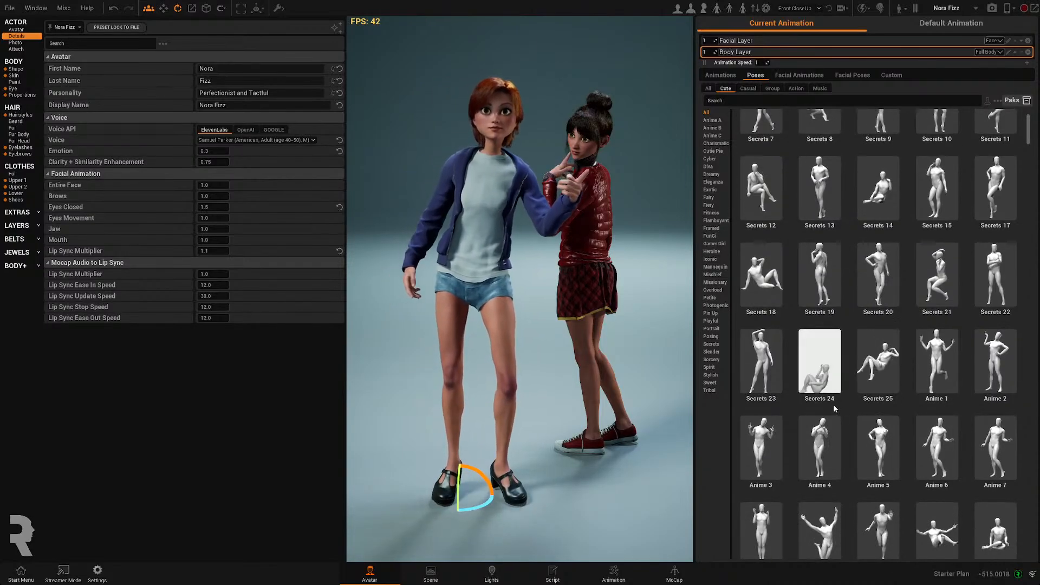
{"action": "scroll", "coordinate": [833, 404], "scroll_direction": "down", "scroll_amount": 4}
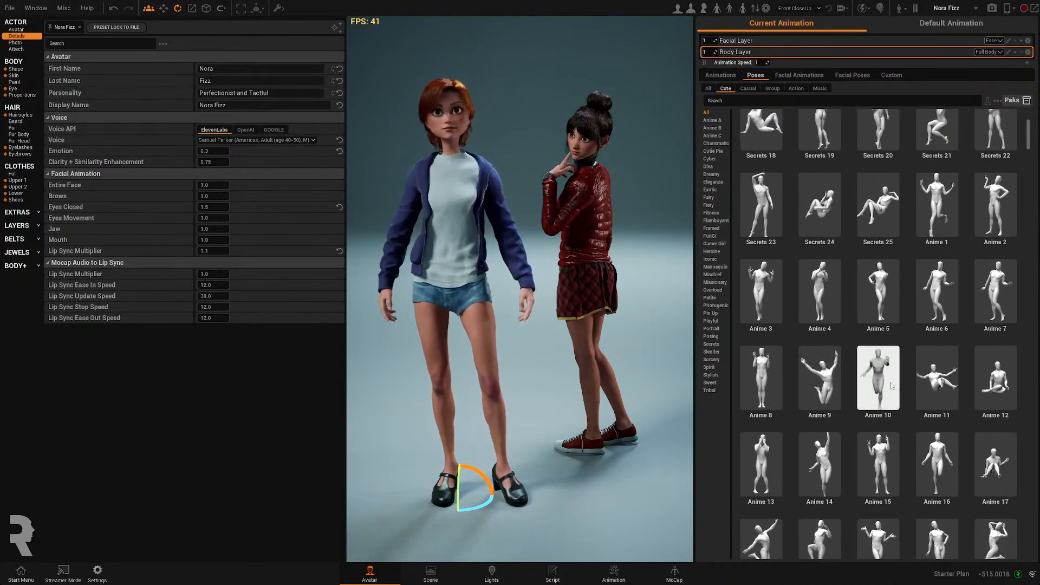
{"action": "scroll", "coordinate": [891, 383], "scroll_direction": "down", "scroll_amount": 4}
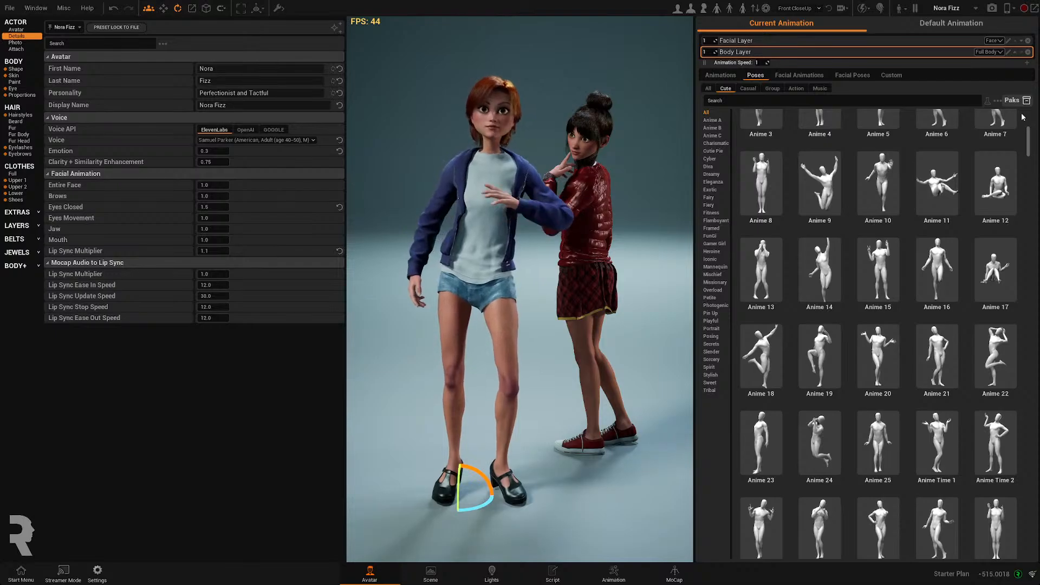
{"action": "left_click_drag", "start_coordinate": [1028, 142], "coordinate": [1028, 509]}
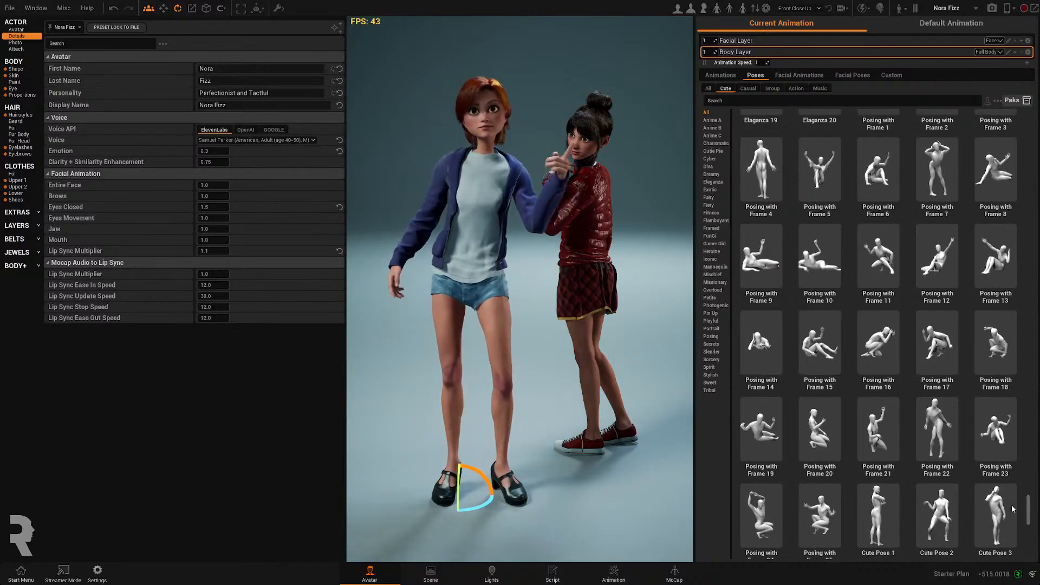
{"action": "left_click", "coordinate": [896, 513]}
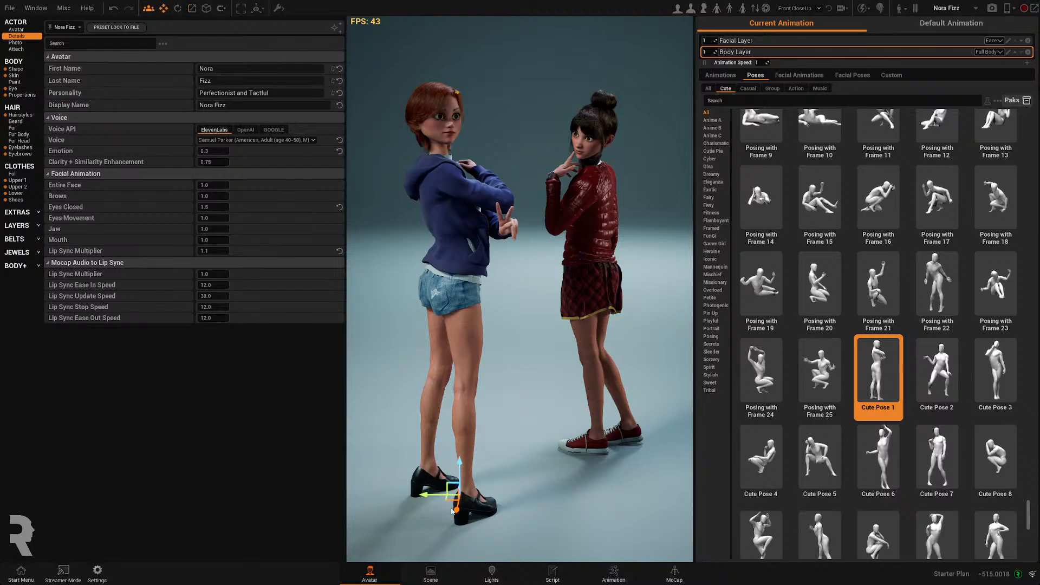
- Rotate Nora Fizz so she turns toward Lena Honey
{"action": "left_click_drag", "start_coordinate": [469, 502], "coordinate": [512, 440]}
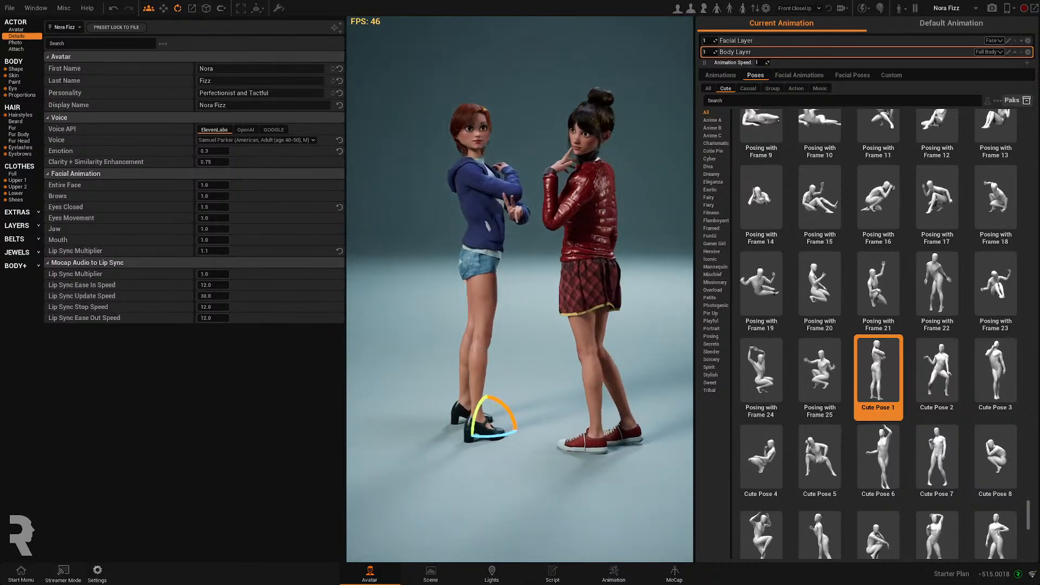
{"action": "middle_click_drag", "start_coordinate": [509, 277], "coordinate": [683, 277]}
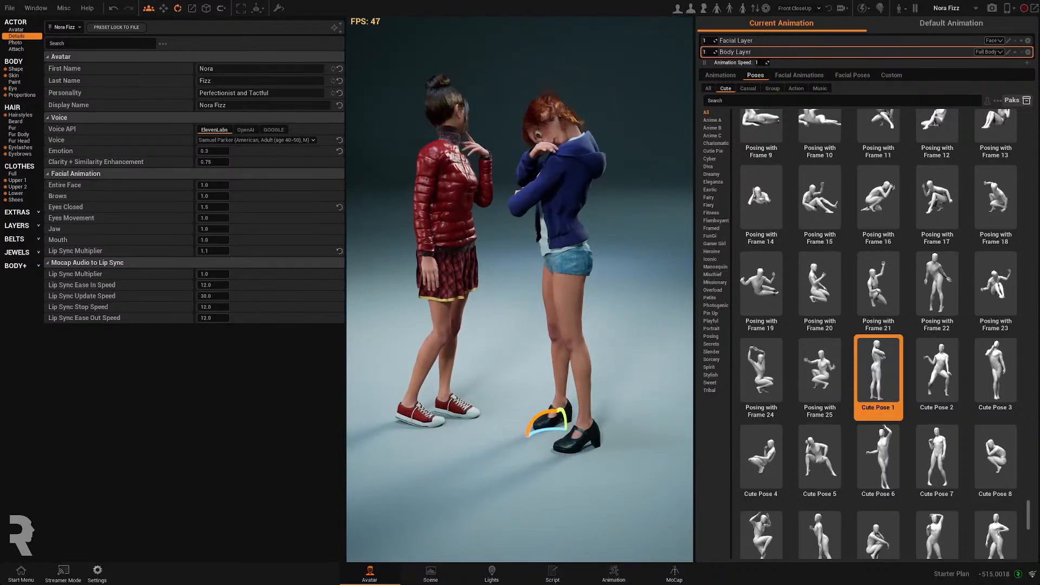
{"action": "middle_click_drag", "start_coordinate": [612, 277], "coordinate": [428, 277]}
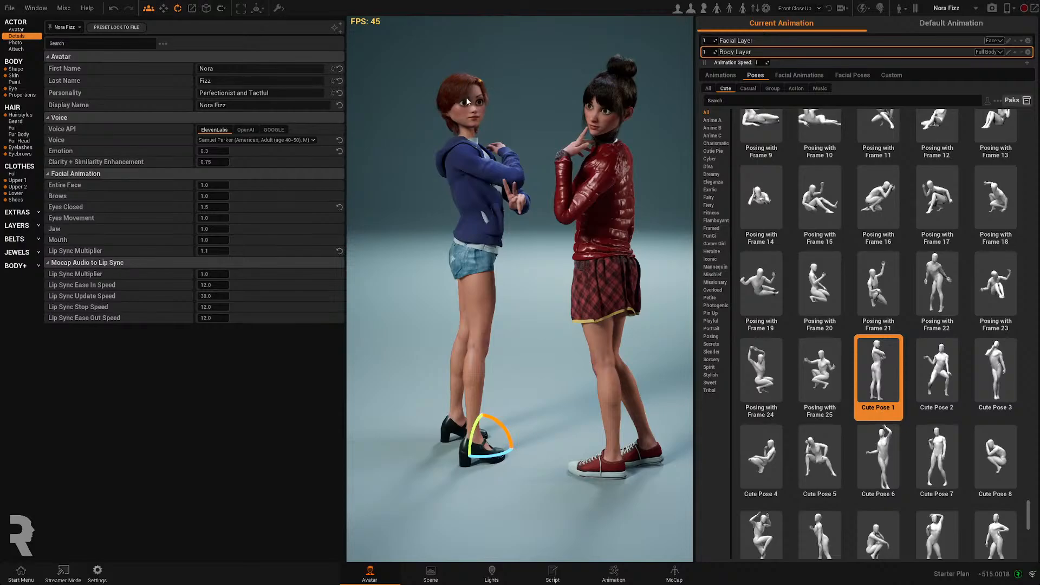
{"action": "middle_click_drag", "start_coordinate": [467, 101], "coordinate": [639, 101]}
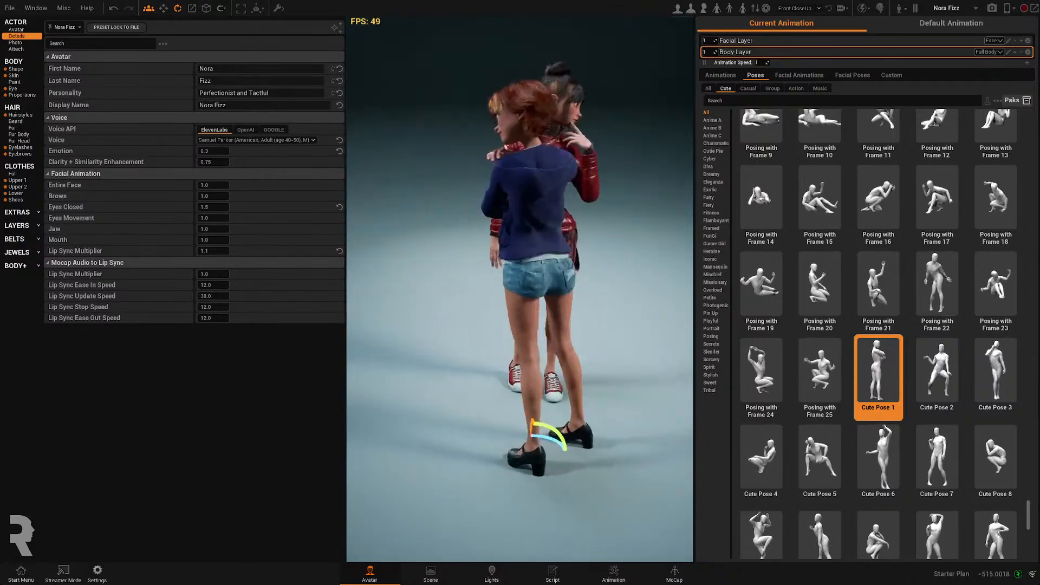
{"action": "middle_click_drag", "start_coordinate": [639, 101], "coordinate": [501, 101]}
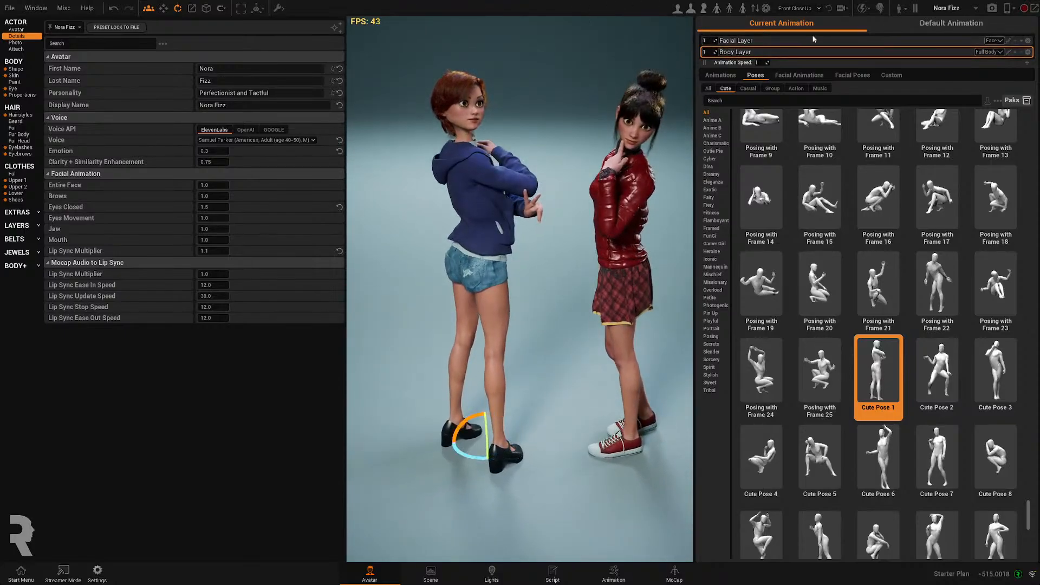
- Give Nora Fizz the Excited 060 facial pose on her facial layer
{"action": "left_click", "coordinate": [768, 41]}
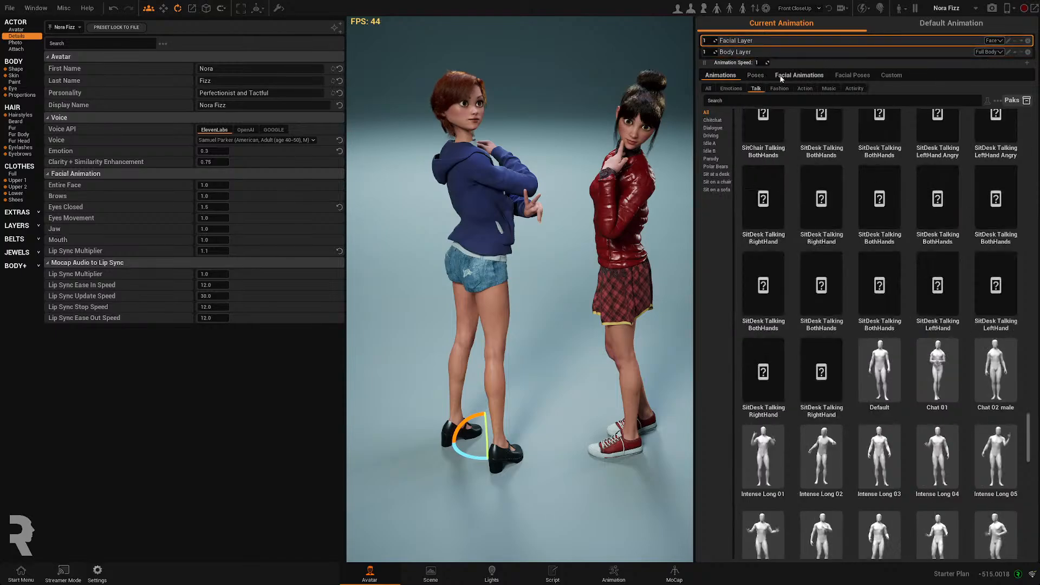
{"action": "left_click", "coordinate": [858, 76]}
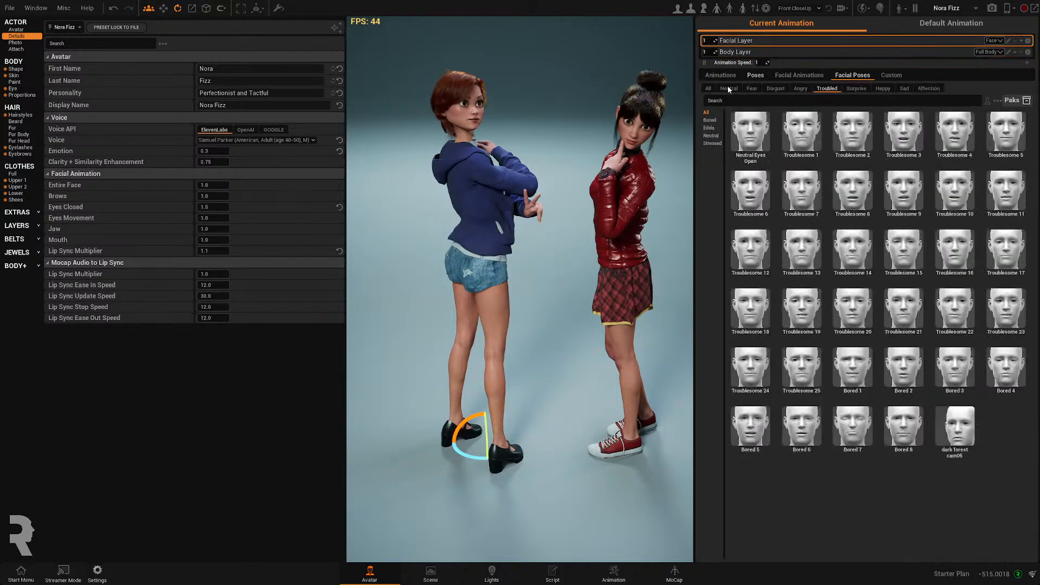
{"action": "left_click", "coordinate": [752, 88]}
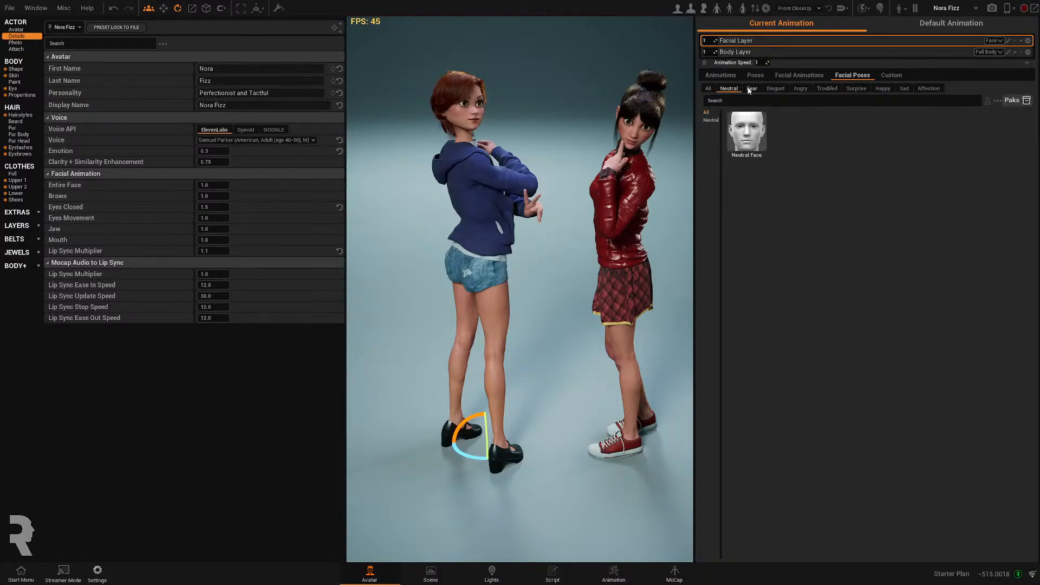
{"action": "left_click", "coordinate": [709, 88]}
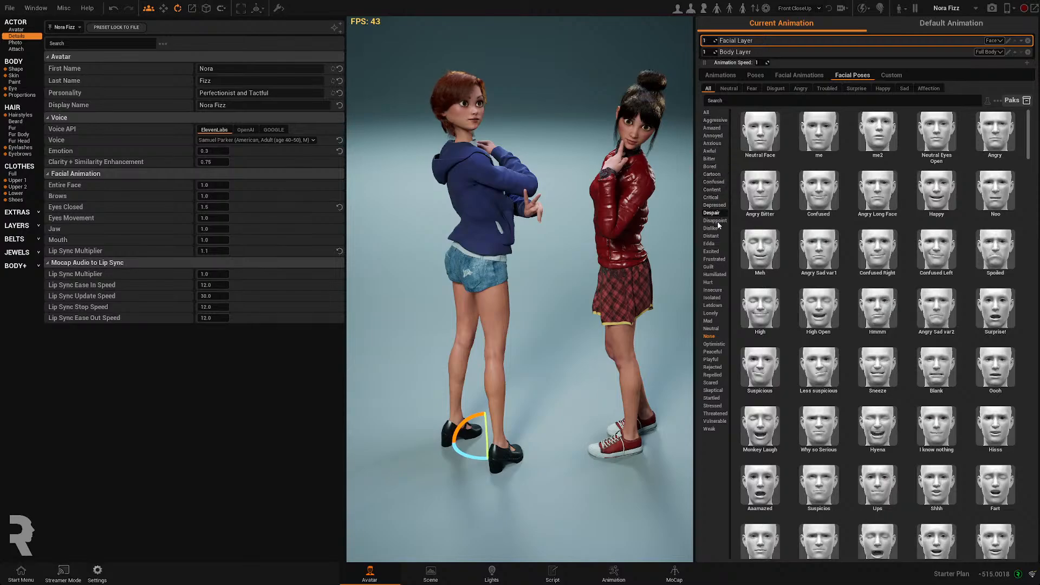
{"action": "left_click", "coordinate": [718, 252]}
{"action": "left_click", "coordinate": [768, 140]}
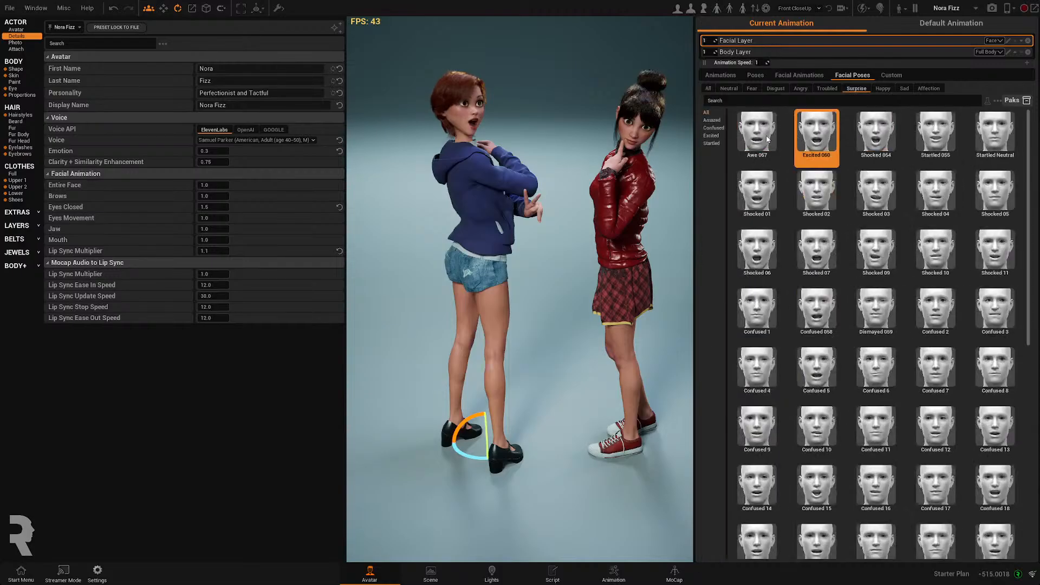
- Select Lena Honey and, after trying several Happy facial poses, apply Optimistic 03 to her facial layer
{"action": "middle_click_drag", "start_coordinate": [532, 200], "coordinate": [466, 200]}
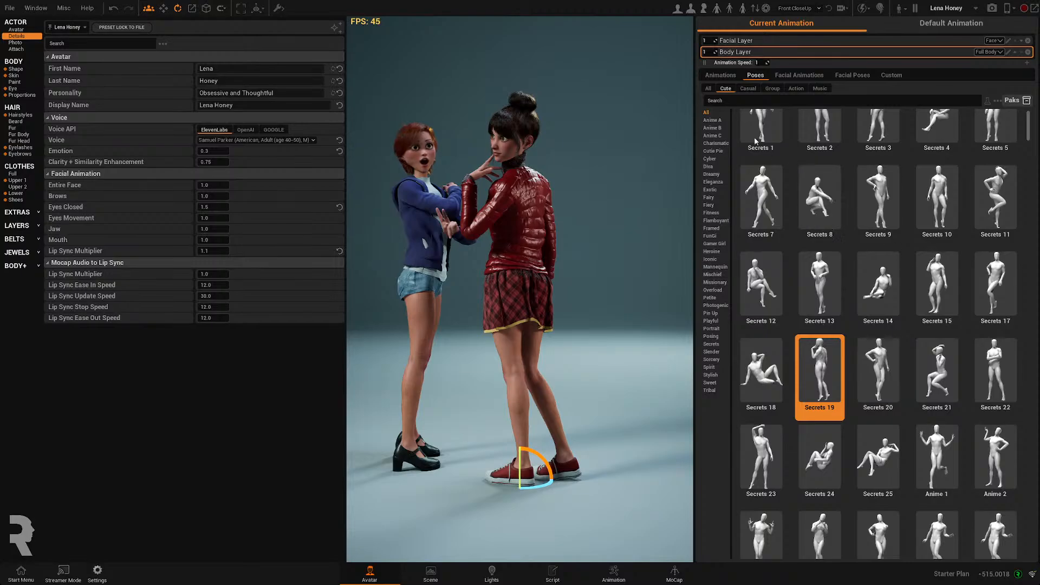
{"action": "left_click", "coordinate": [850, 75]}
{"action": "left_click", "coordinate": [740, 43]}
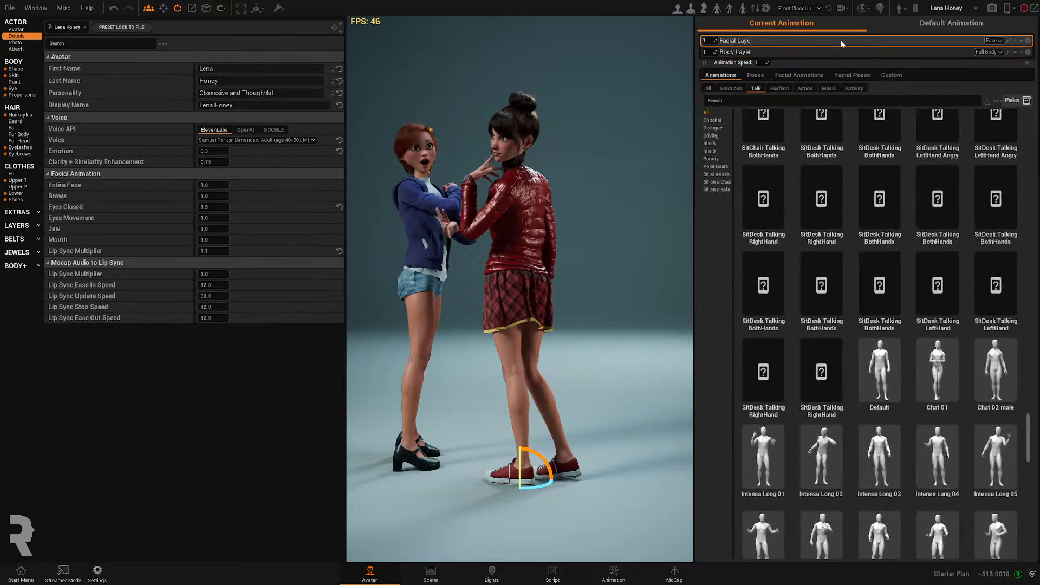
{"action": "left_click", "coordinate": [855, 76]}
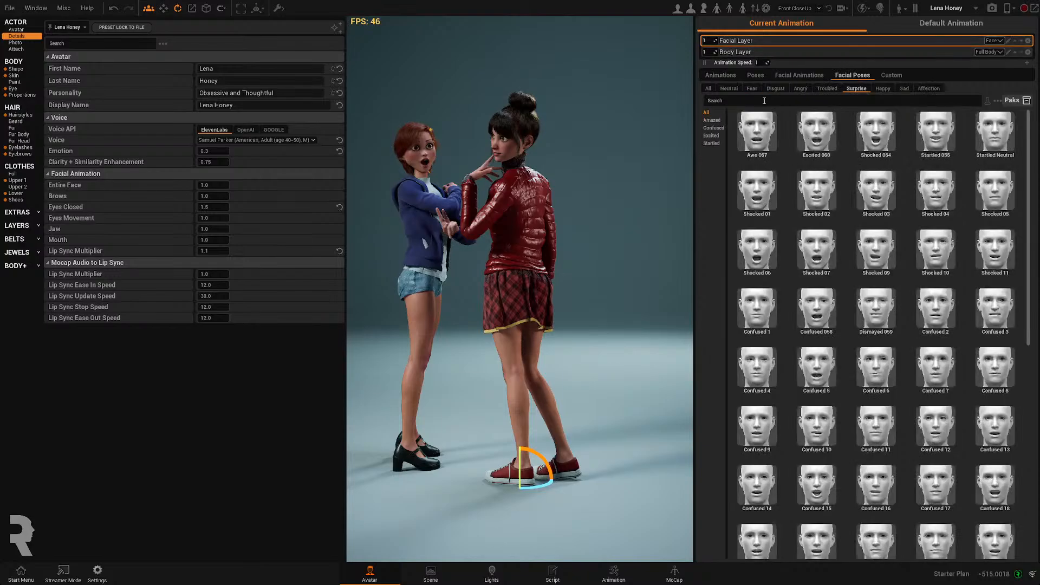
{"action": "left_click", "coordinate": [883, 88]}
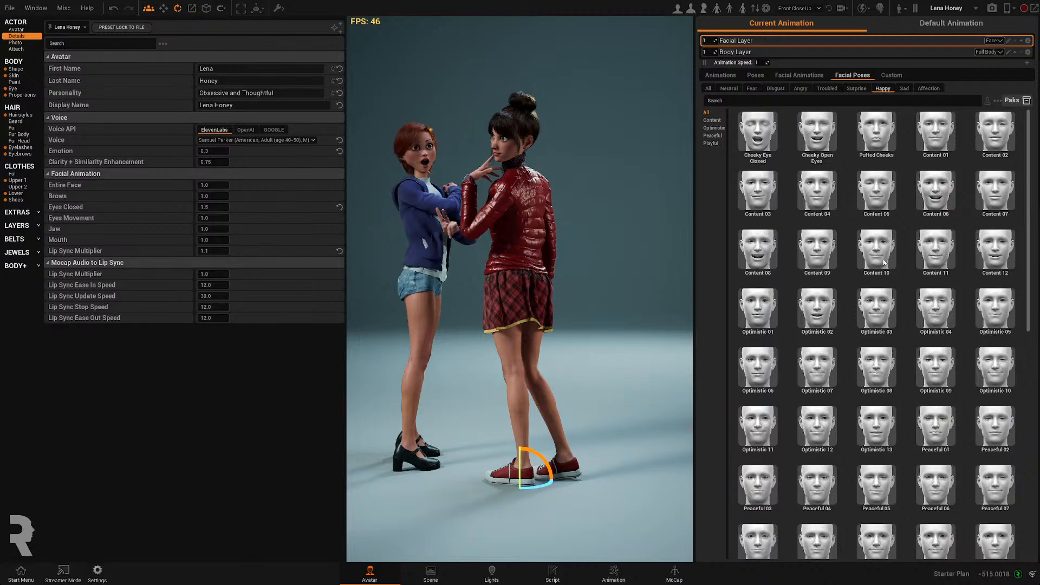
{"action": "left_click", "coordinate": [801, 309]}
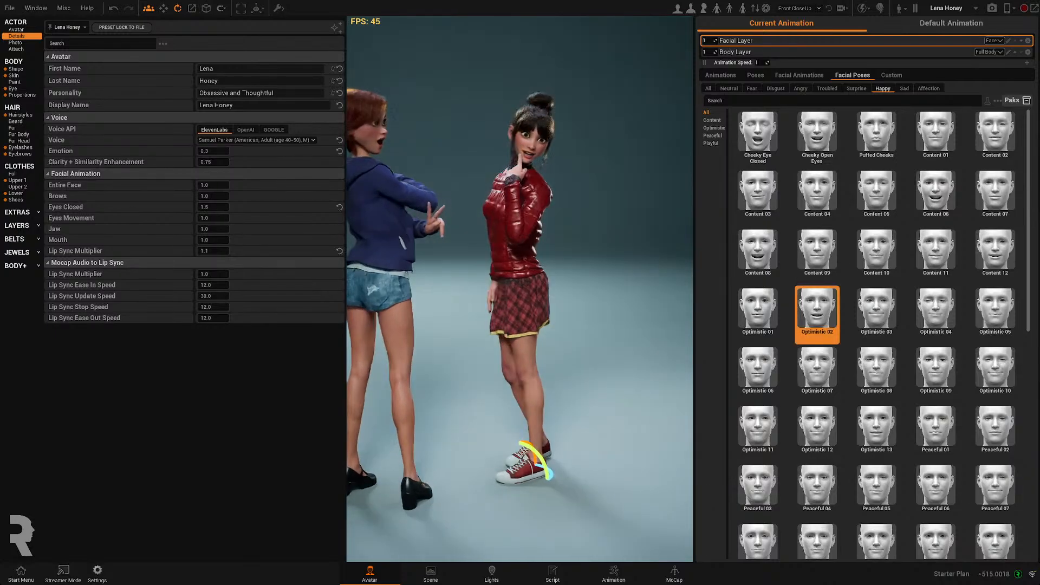
{"action": "left_click", "coordinate": [765, 370]}
{"action": "left_click", "coordinate": [776, 238]}
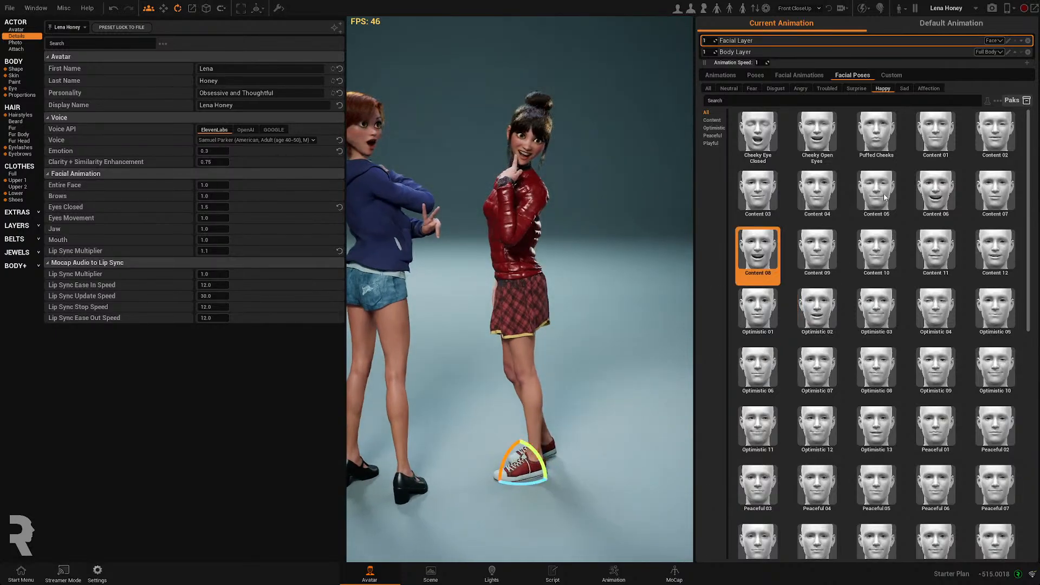
{"action": "left_click", "coordinate": [885, 197]}
{"action": "left_click", "coordinate": [877, 371]}
{"action": "left_click", "coordinate": [937, 488]}
{"action": "left_click", "coordinate": [877, 488]}
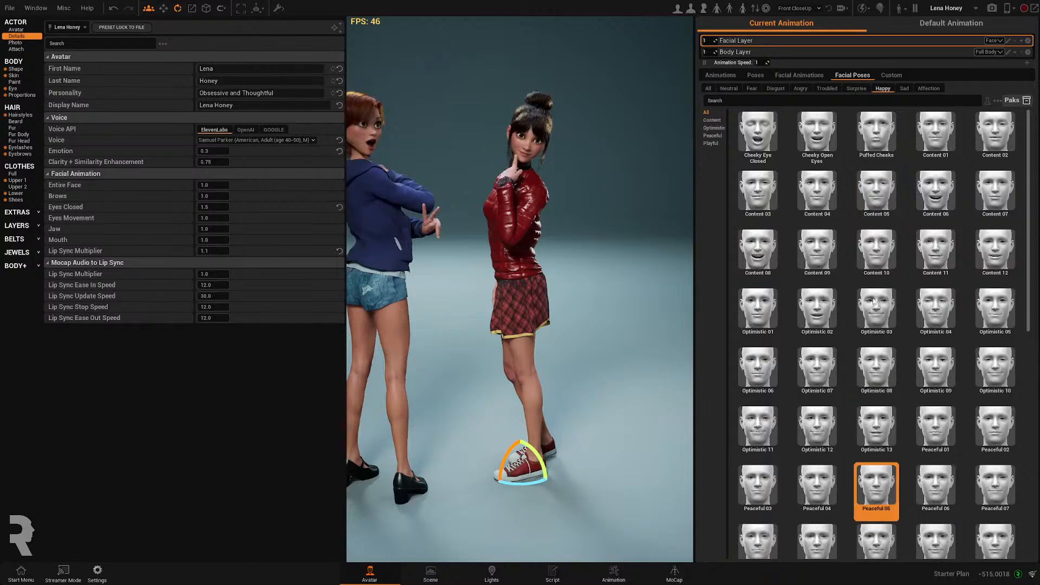
{"action": "left_click", "coordinate": [875, 302]}
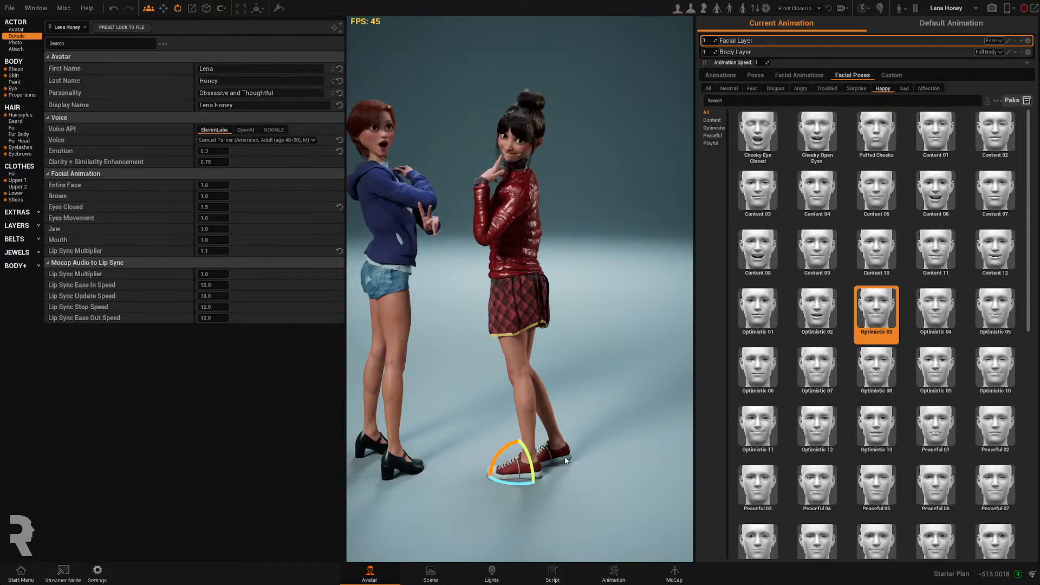
- Move Lena Honey closer to Nora Fizz
{"action": "key", "text": "r"}
{"action": "left_click_drag", "start_coordinate": [536, 482], "coordinate": [461, 542]}
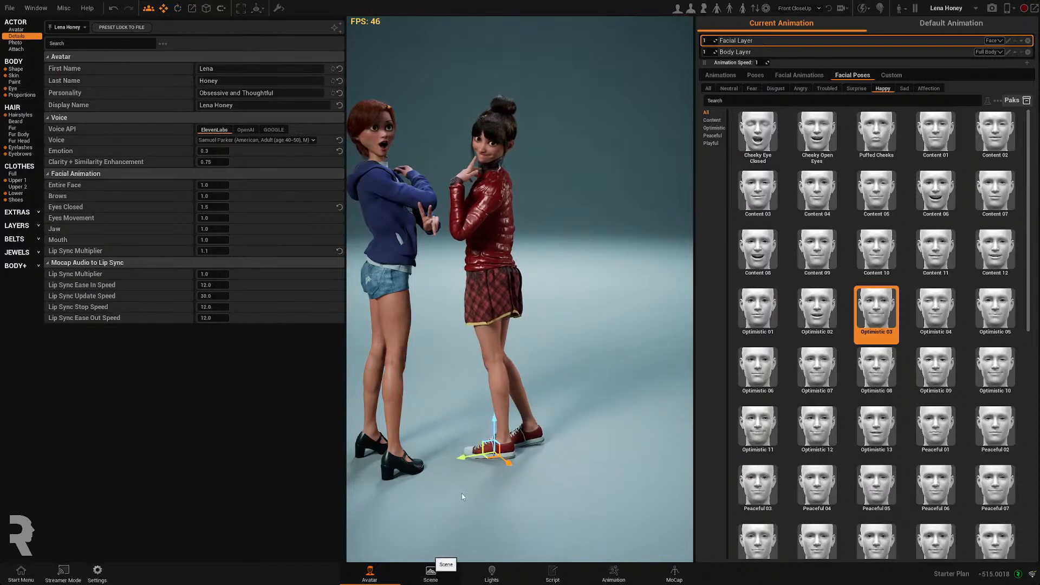
{"action": "right_click_drag", "start_coordinate": [454, 321], "coordinate": [395, 318]}
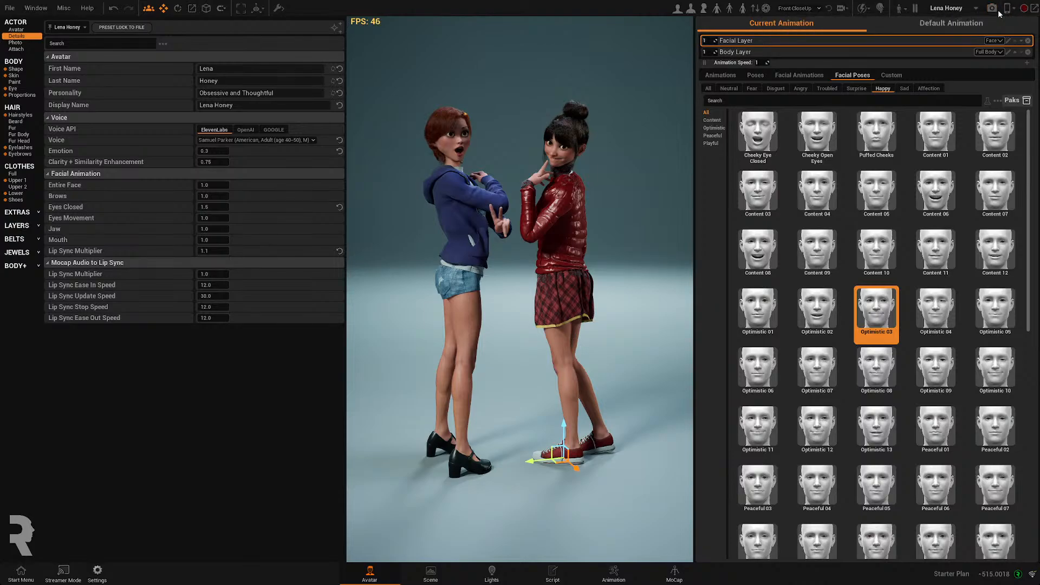
- Switch to the scene workspace, select Lena Honey and set her head Look At to Camera
{"action": "left_click", "coordinate": [431, 573]}
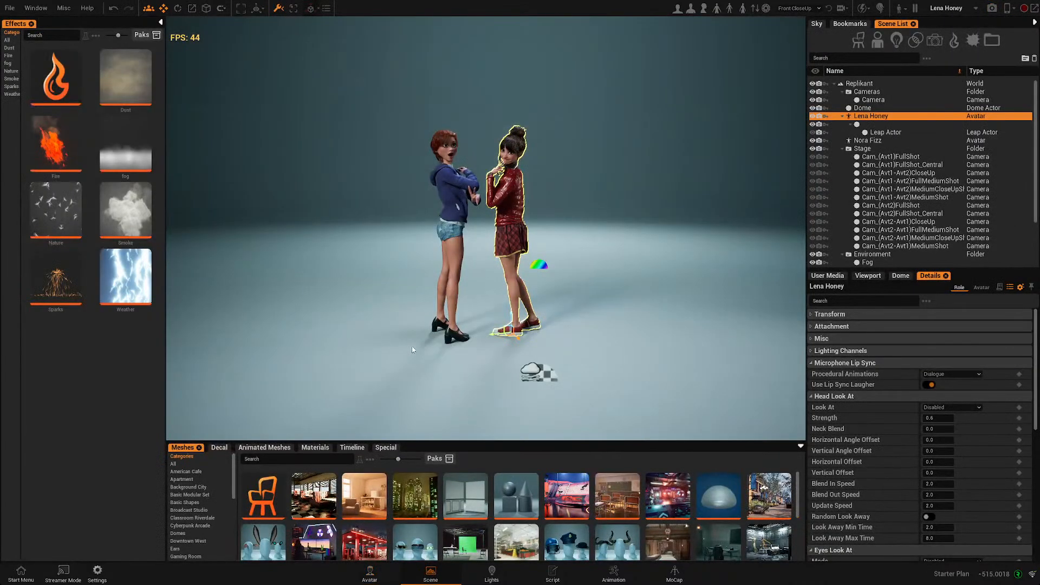
{"action": "scroll", "coordinate": [457, 331], "scroll_direction": "up", "scroll_amount": 4}
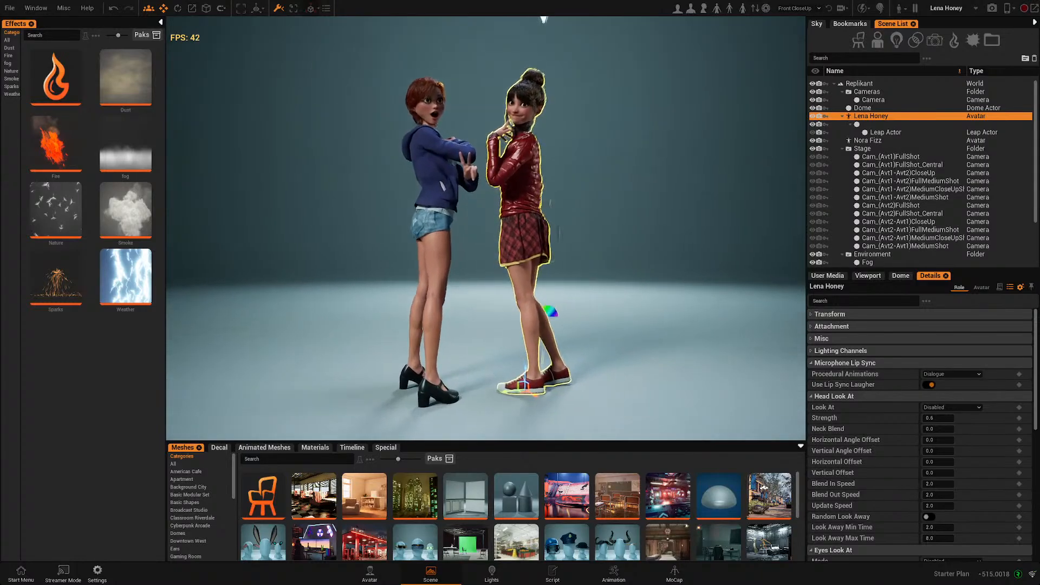
{"action": "left_click_drag", "start_coordinate": [457, 331], "coordinate": [667, 94], "text": "alt"}
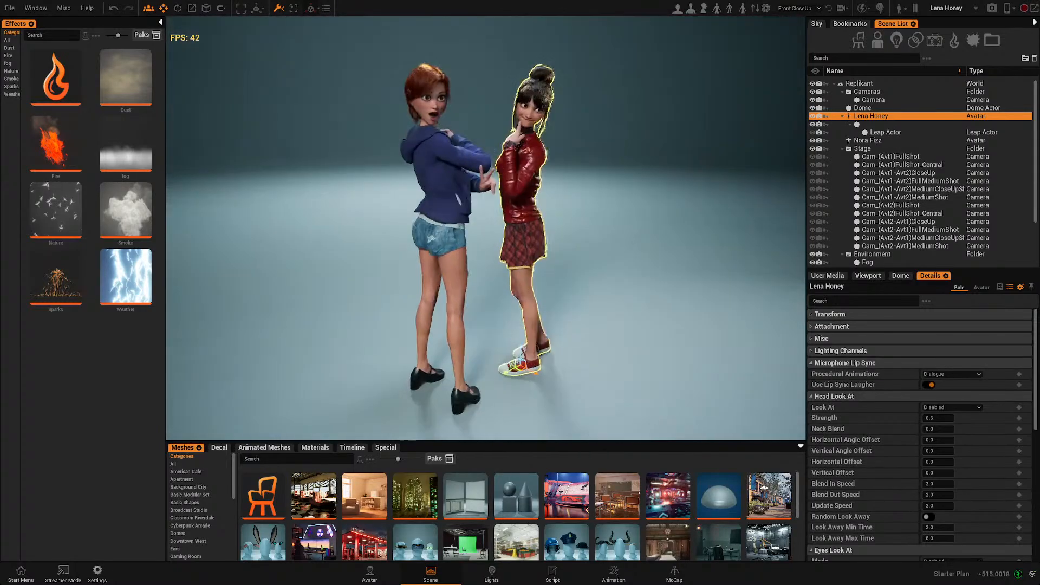
{"action": "left_click", "coordinate": [604, 229]}
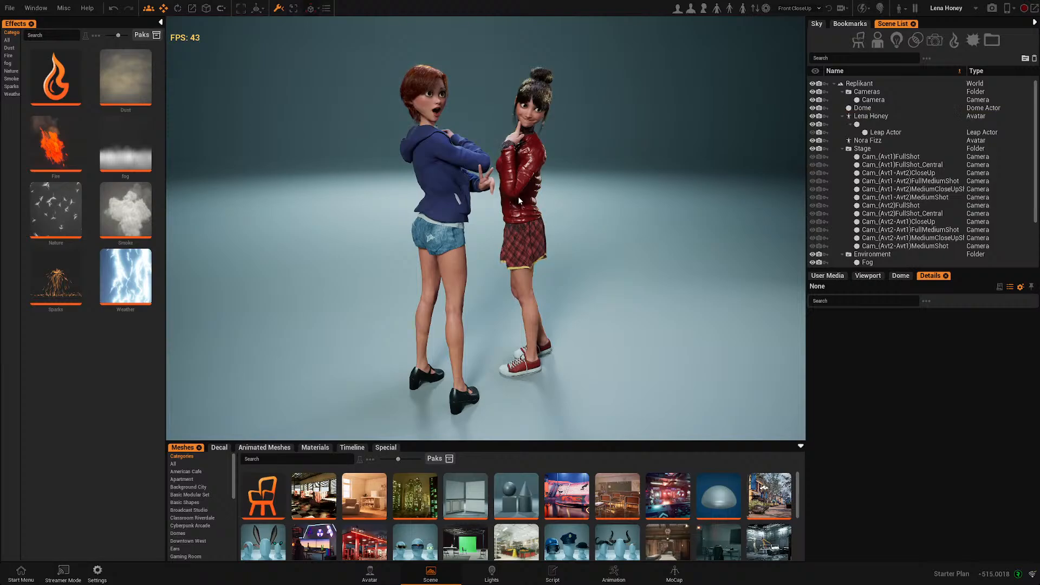
{"action": "left_click", "coordinate": [518, 201]}
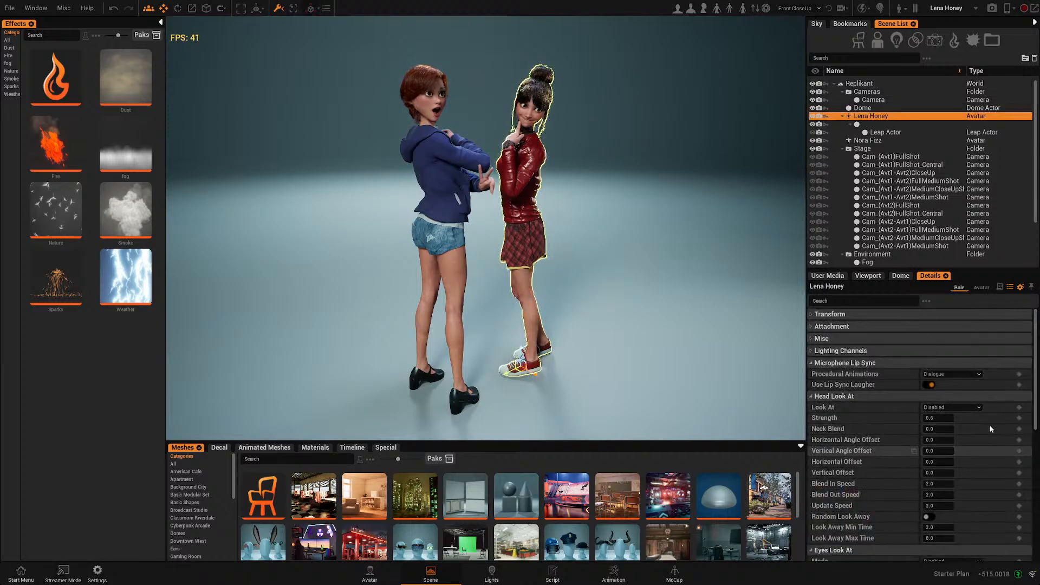
{"action": "left_click", "coordinate": [954, 408]}
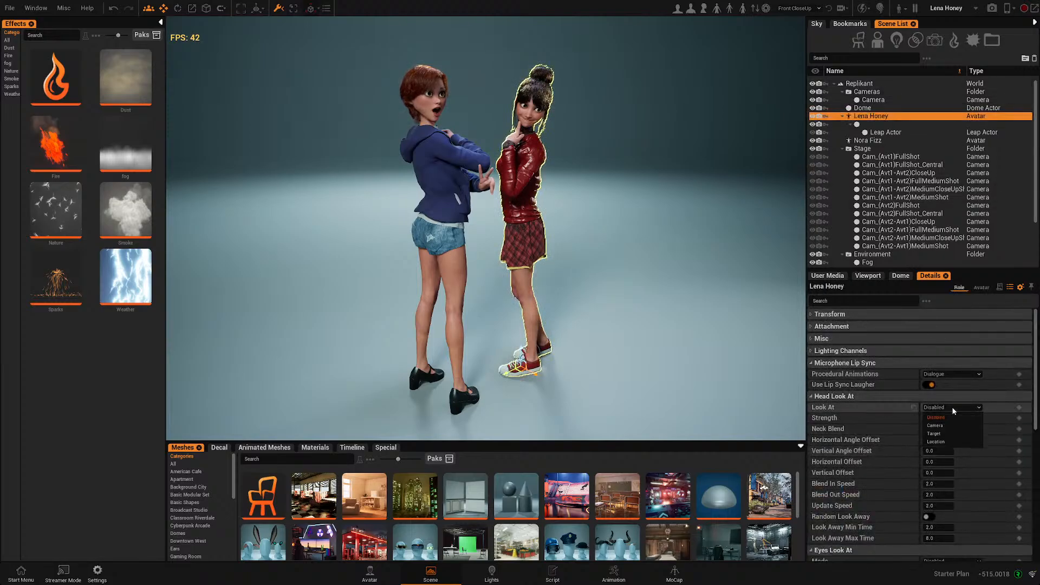
{"action": "left_click", "coordinate": [943, 427]}
- Add a cube from the Basic Shapes meshes into the scene and scale it down
{"action": "mouse_move", "coordinate": [573, 284]}
{"action": "left_mouse_down", "text": "alt"}
{"action": "mouse_move", "coordinate": [509, 293]}
{"action": "mouse_move", "coordinate": [528, 301]}
{"action": "mouse_move", "coordinate": [517, 300]}
{"action": "left_mouse_up", "text": "alt"}
{"action": "scroll", "coordinate": [613, 284], "scroll_direction": "down", "scroll_amount": 3}
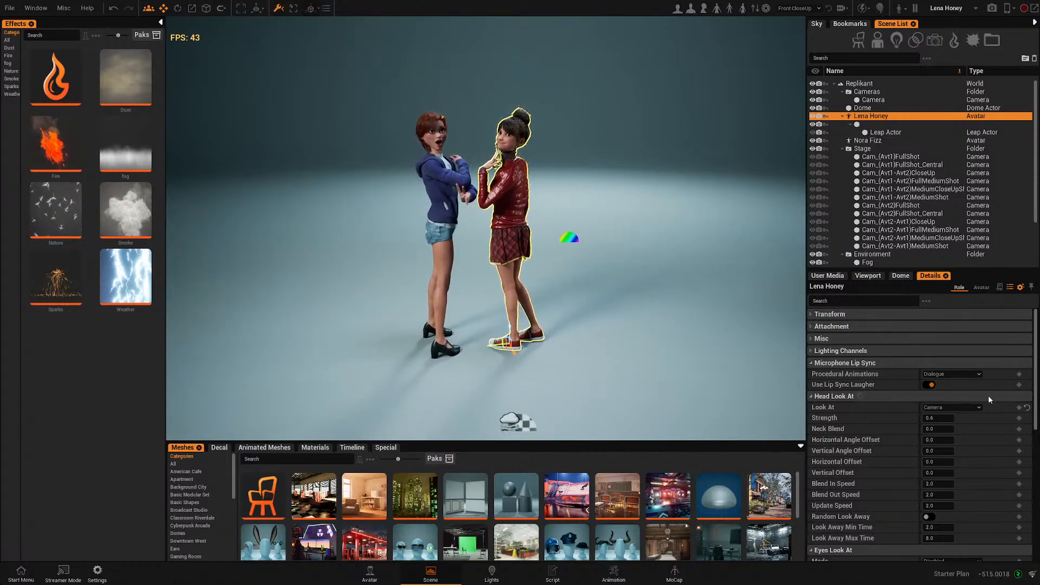
{"action": "left_click", "coordinate": [948, 408]}
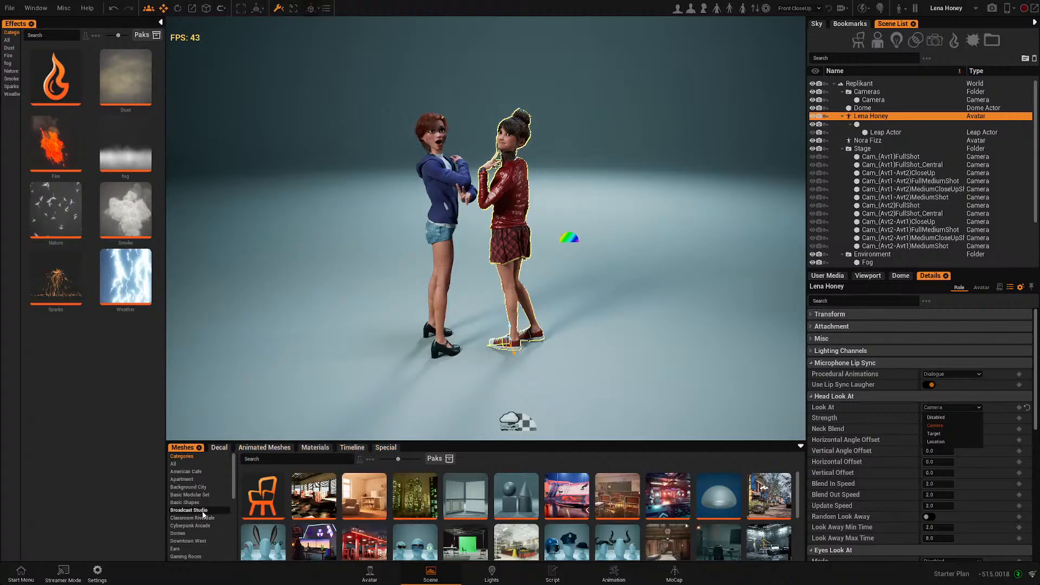
{"action": "left_click", "coordinate": [512, 494]}
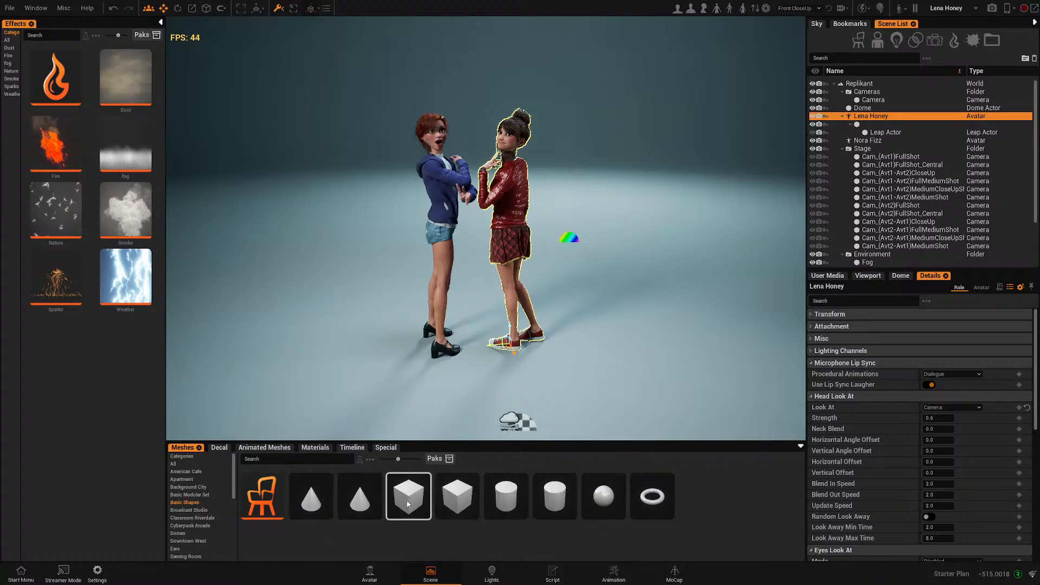
{"action": "left_click_drag", "start_coordinate": [430, 506], "coordinate": [307, 385]}
{"action": "key", "text": "e"}
{"action": "key", "text": "r"}
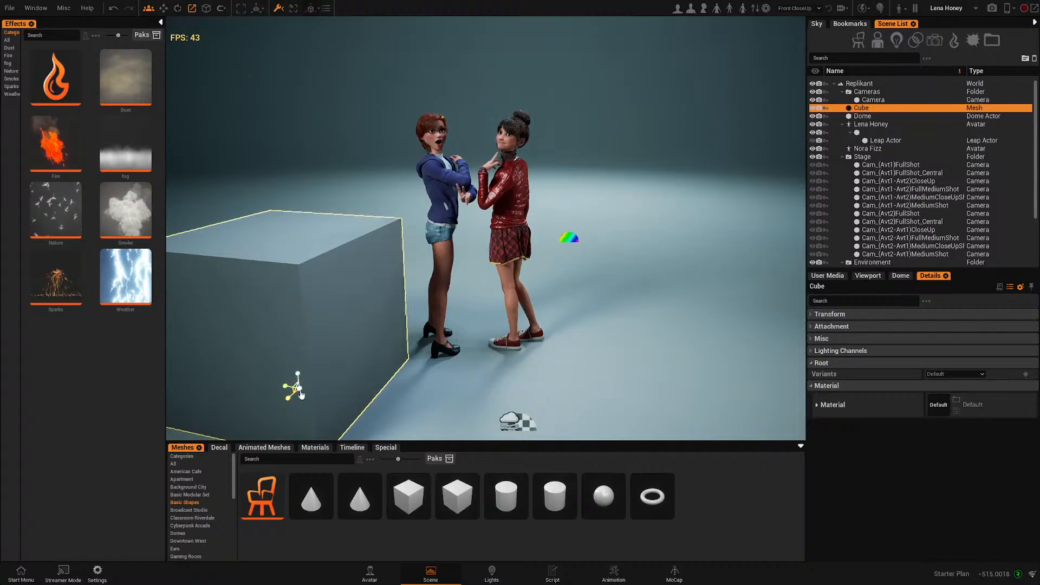
{"action": "left_click_drag", "start_coordinate": [302, 393], "coordinate": [295, 394]}
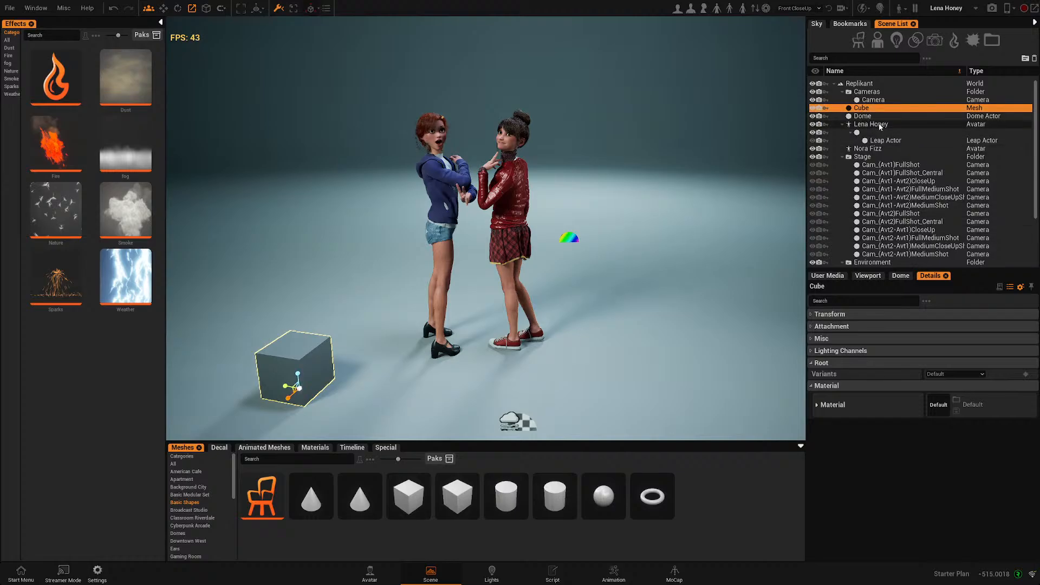
- Select Lena Honey and set her head Look At to Target, picking the cube in the viewport
{"action": "left_click", "coordinate": [880, 126]}
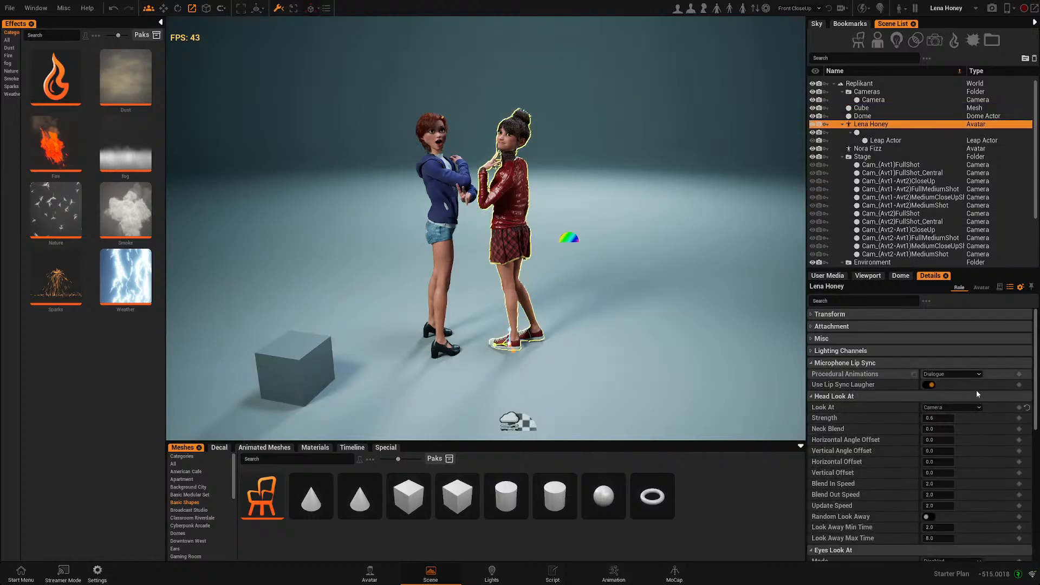
{"action": "left_click", "coordinate": [979, 409]}
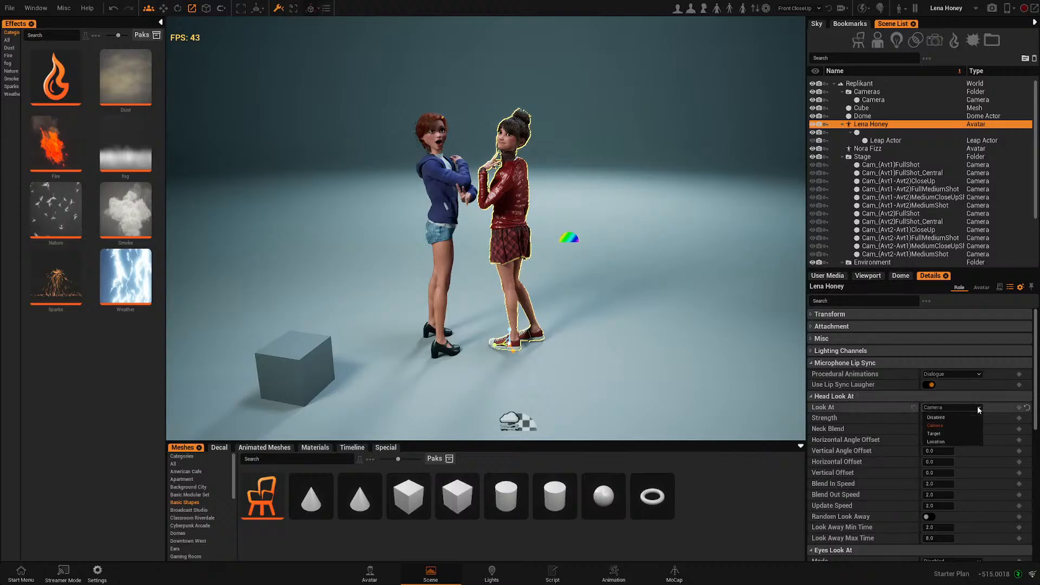
{"action": "left_click", "coordinate": [936, 433]}
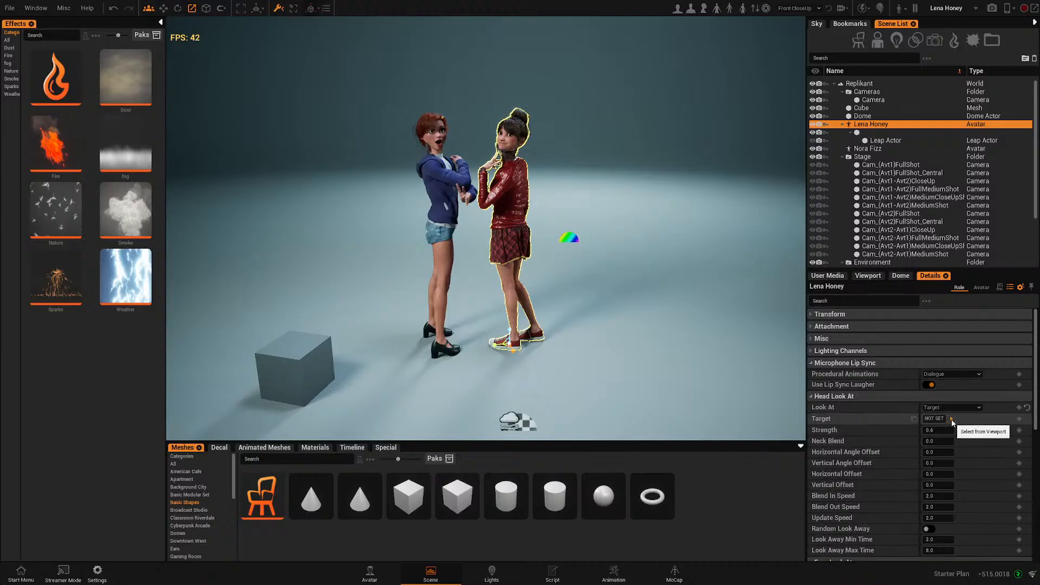
{"action": "left_click", "coordinate": [952, 420]}
{"action": "left_click", "coordinate": [305, 358]}
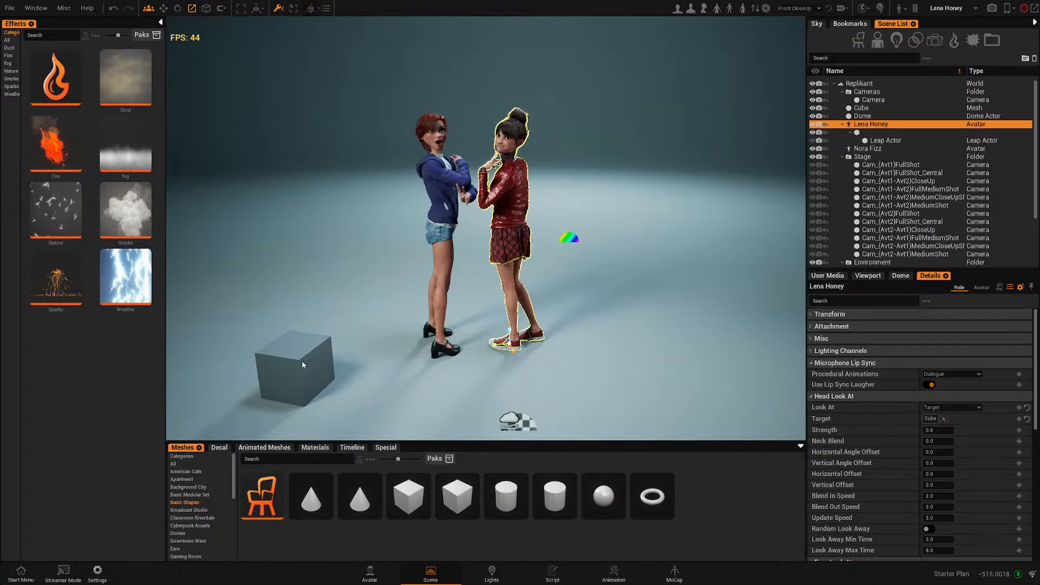
- Select Nora Fizz and set her head Look At to Target, picking the cube in the viewport
{"action": "left_click", "coordinate": [452, 206]}
{"action": "left_click", "coordinate": [973, 407]}
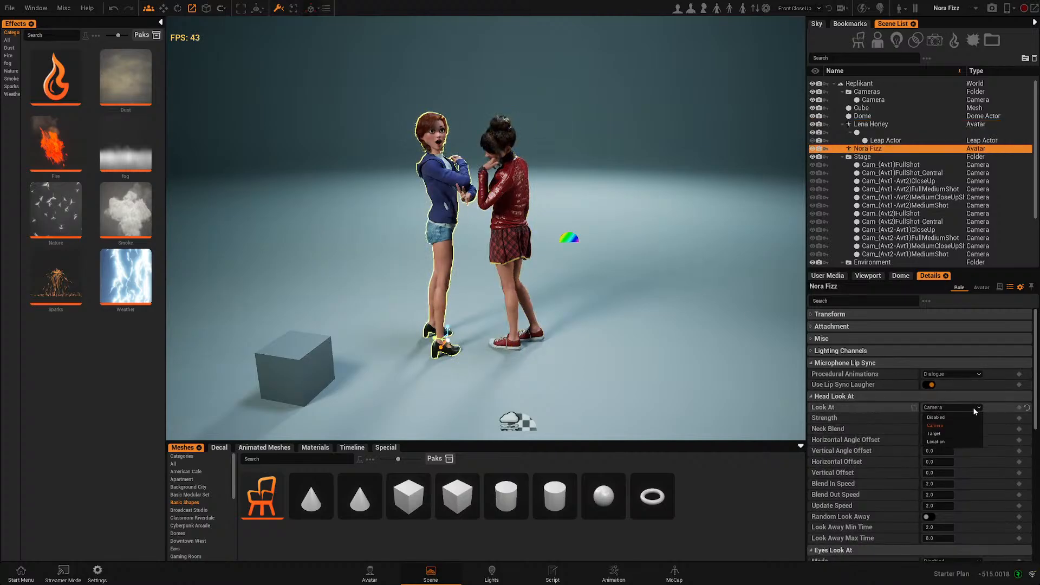
{"action": "left_click", "coordinate": [934, 433]}
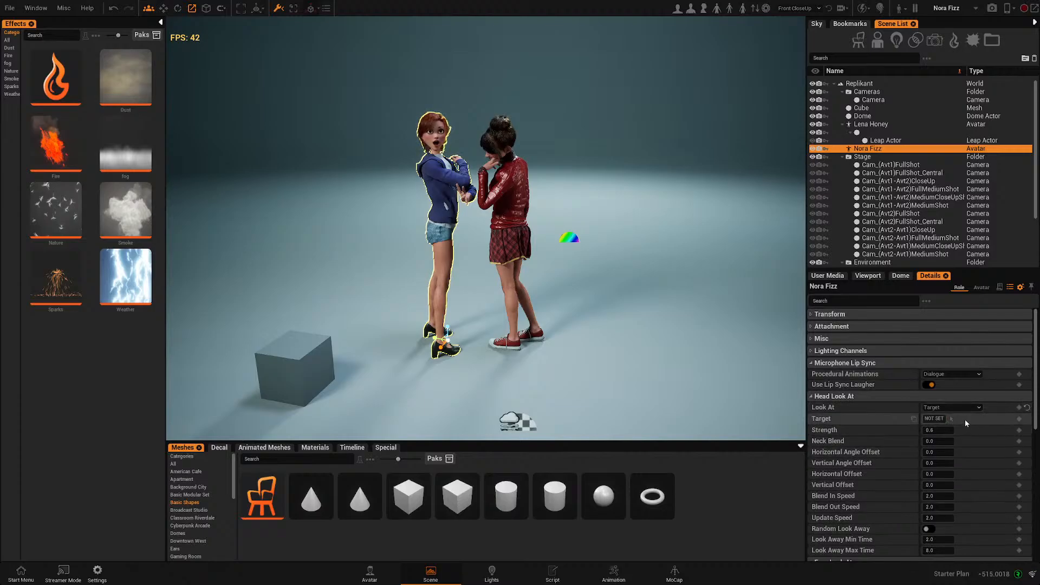
{"action": "left_click", "coordinate": [951, 419]}
{"action": "left_click", "coordinate": [308, 360]}
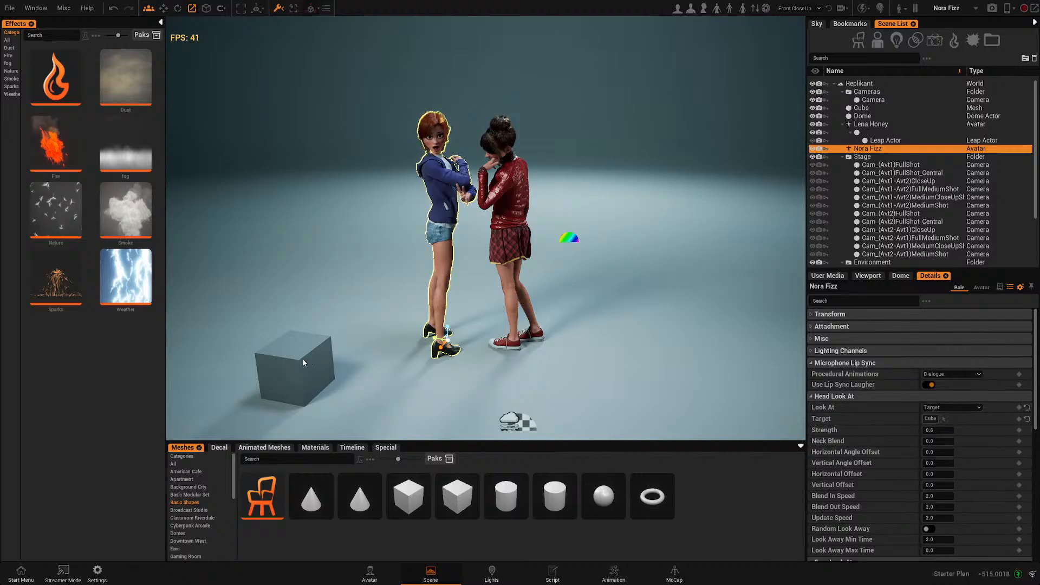
- Move the cube up above the floor and off to the left of the two characters
{"action": "left_click", "coordinate": [298, 372]}
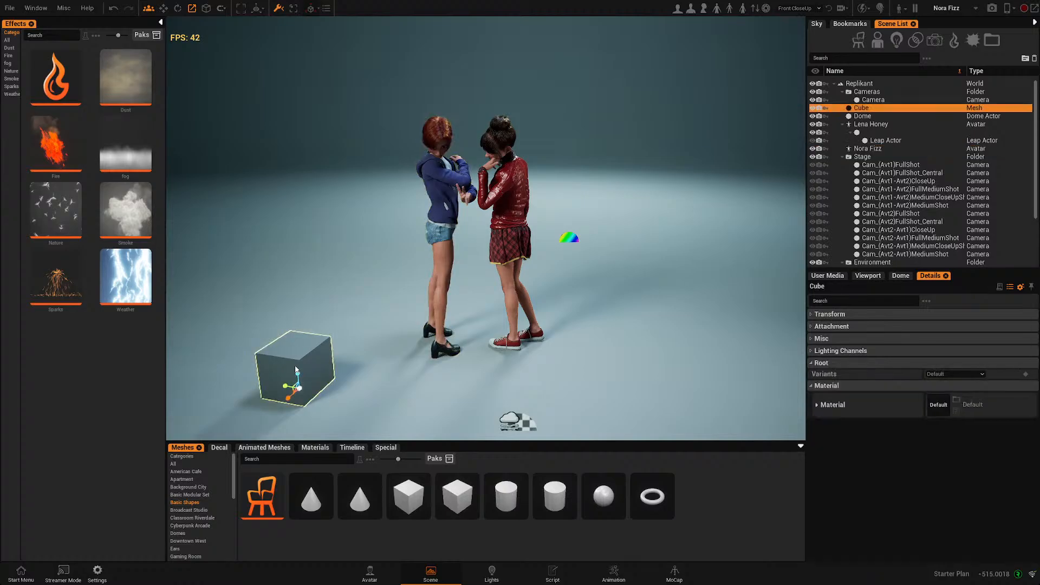
{"action": "key", "text": "w"}
{"action": "left_click_drag", "start_coordinate": [298, 375], "coordinate": [356, 40]}
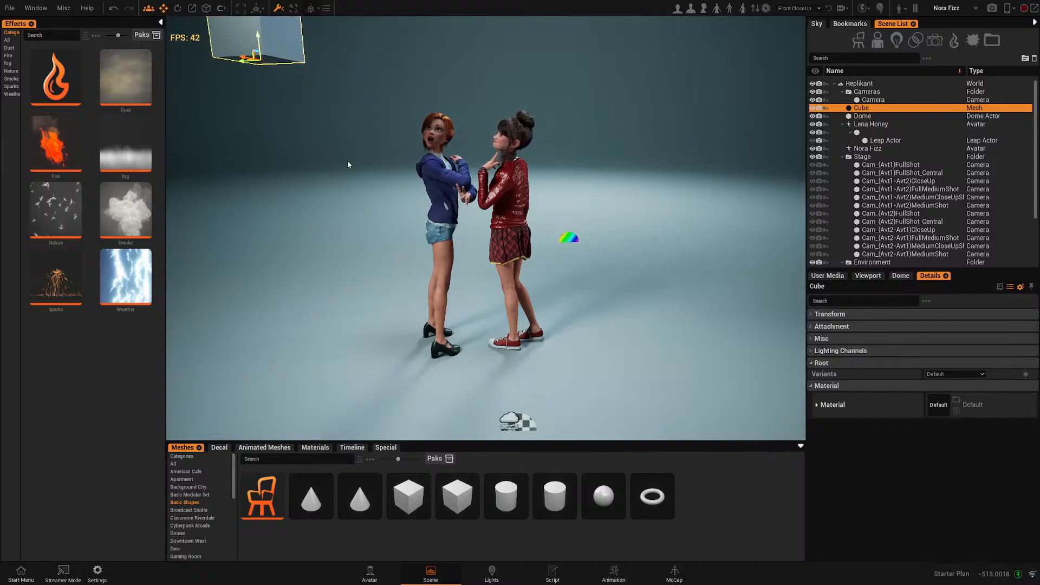
{"action": "left_click_drag", "start_coordinate": [347, 222], "coordinate": [401, 238], "text": "alt"}
{"action": "scroll", "coordinate": [348, 221], "scroll_direction": "down", "scroll_amount": 5}
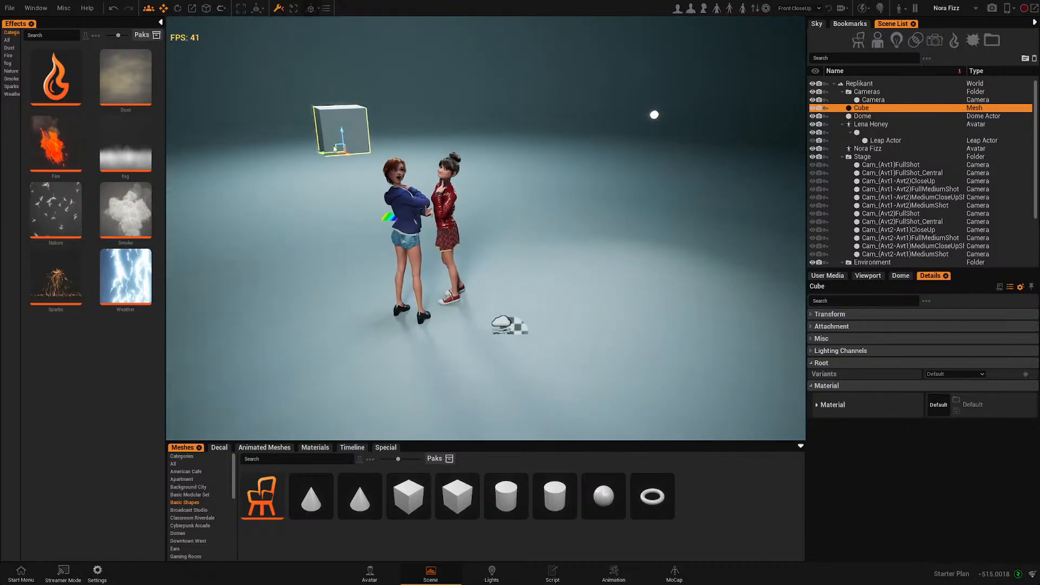
{"action": "left_click_drag", "start_coordinate": [351, 160], "coordinate": [547, 315]}
{"action": "left_click_drag", "start_coordinate": [640, 260], "coordinate": [692, 246], "text": "alt"}
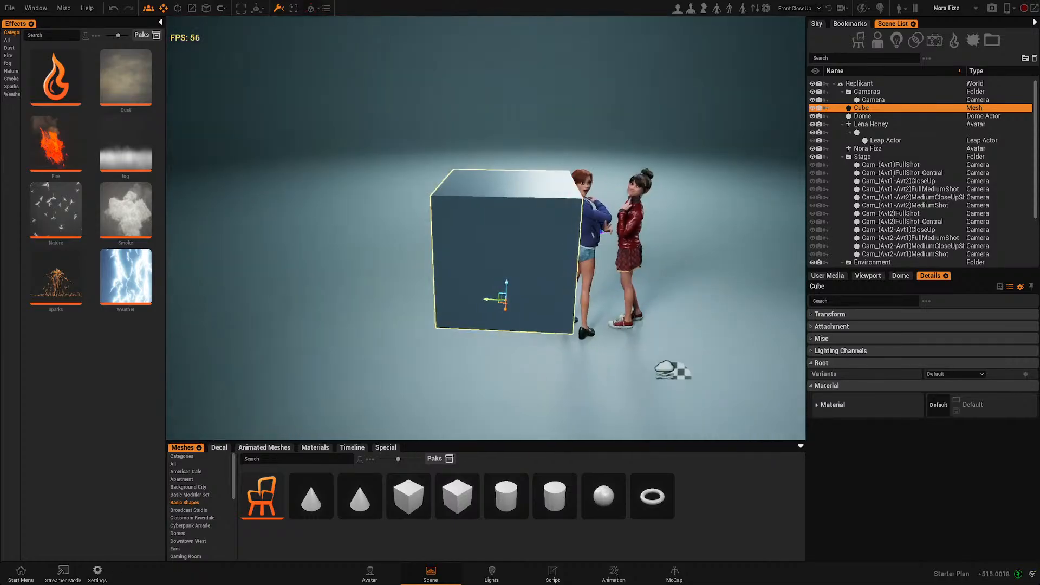
{"action": "scroll", "coordinate": [692, 246], "scroll_direction": "down", "scroll_amount": 3}
{"action": "left_click_drag", "start_coordinate": [614, 281], "coordinate": [175, 318], "text": "alt"}
{"action": "scroll", "coordinate": [421, 295], "scroll_direction": "up", "scroll_amount": 2}
{"action": "scroll", "coordinate": [409, 299], "scroll_direction": "down", "scroll_amount": 2}
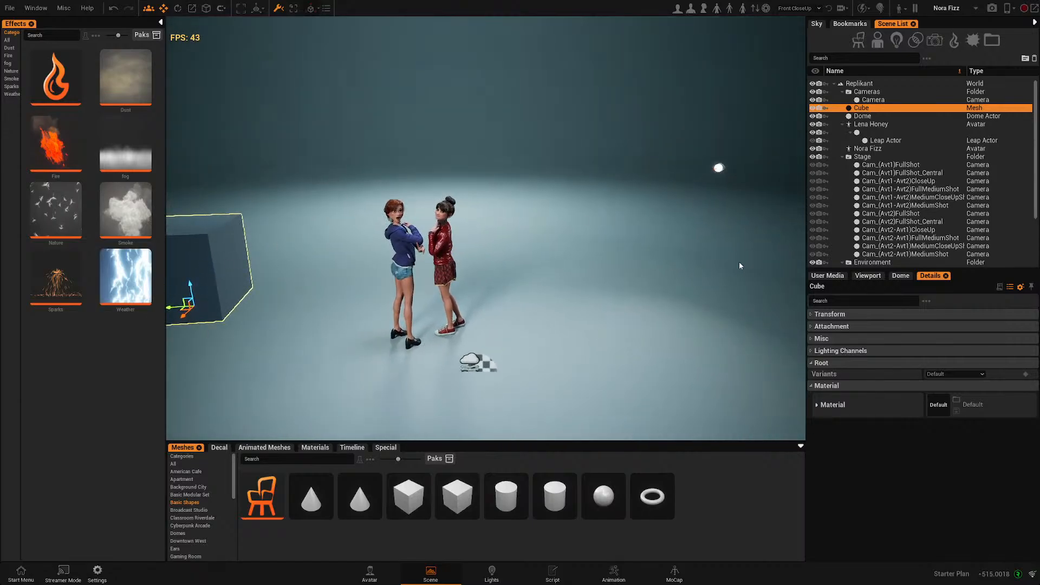
- Turn off the cube's visibility and frame both characters in a low front view
{"action": "left_click", "coordinate": [811, 339]}
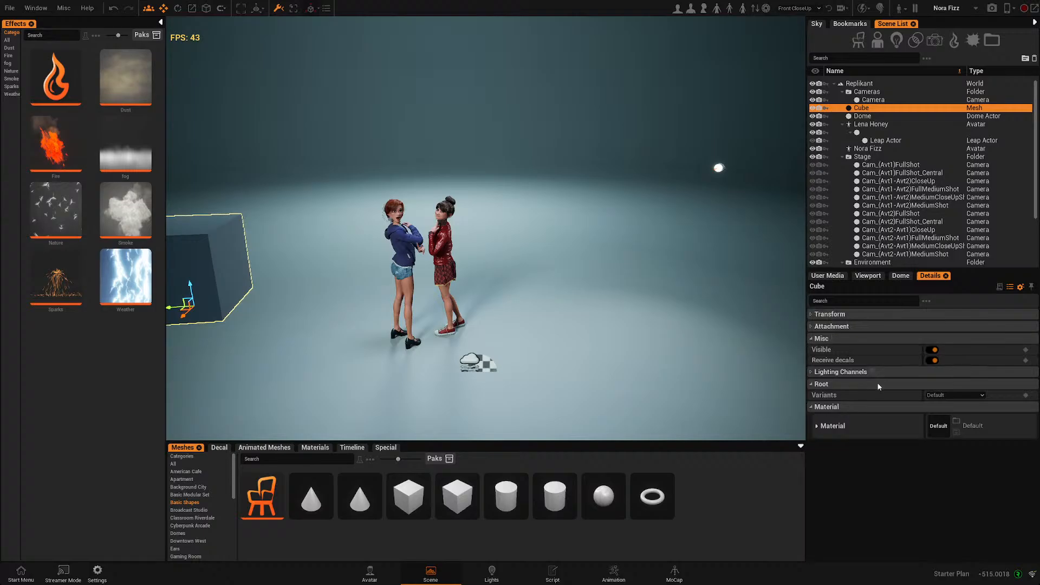
{"action": "left_click", "coordinate": [934, 350]}
{"action": "scroll", "coordinate": [428, 333], "scroll_direction": "up", "scroll_amount": 1}
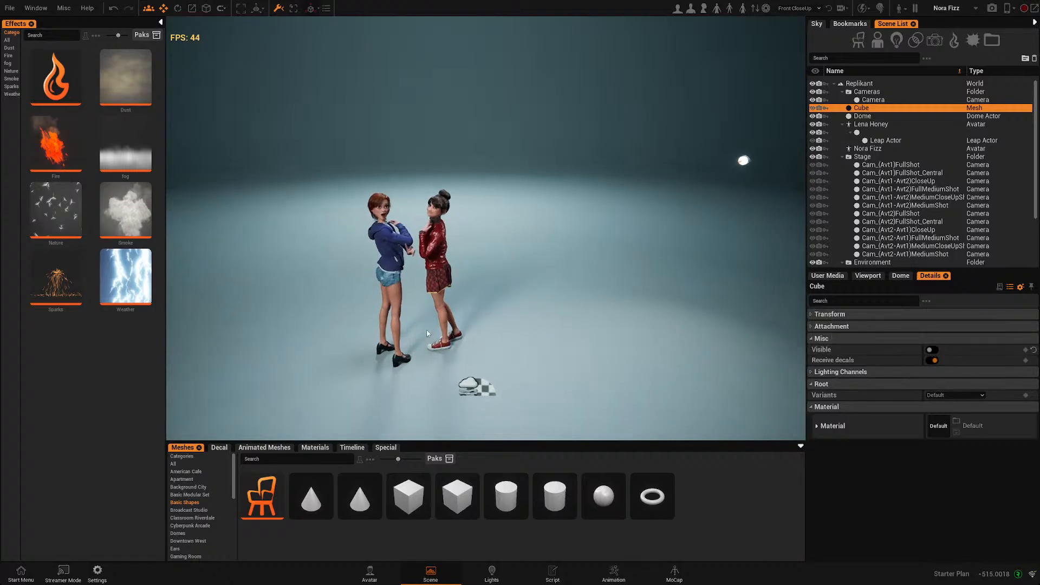
{"action": "scroll", "coordinate": [428, 333], "scroll_direction": "up", "scroll_amount": 4}
{"action": "right_click_drag", "start_coordinate": [427, 333], "coordinate": [474, 305]}
{"action": "scroll", "coordinate": [427, 333], "scroll_direction": "up", "scroll_amount": 3}
{"action": "scroll", "coordinate": [428, 333], "scroll_direction": "down", "scroll_amount": 4}
{"action": "right_click_drag", "start_coordinate": [427, 350], "coordinate": [468, 406]}
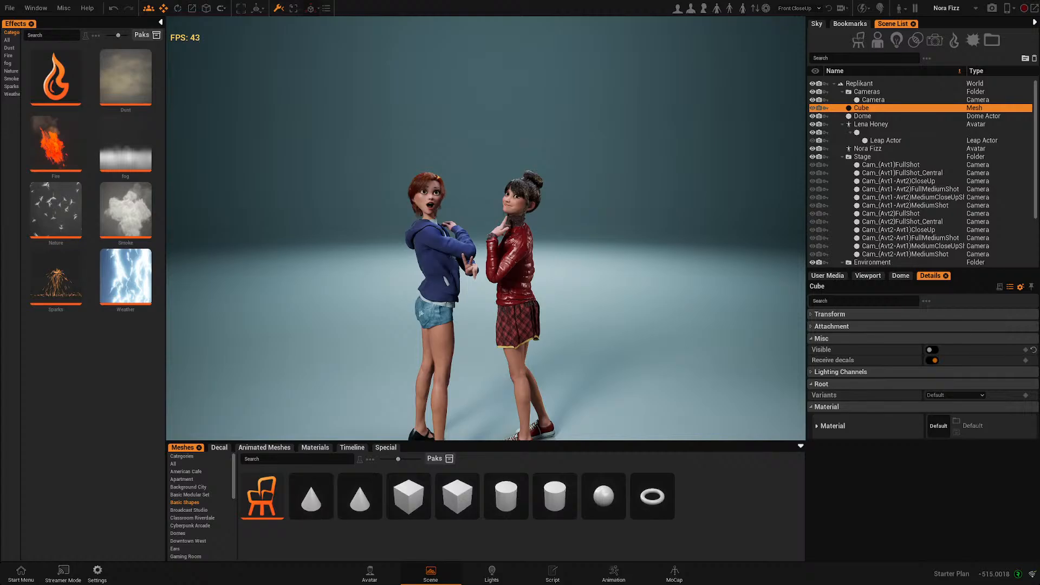
{"action": "middle_click_drag", "start_coordinate": [468, 336], "coordinate": [442, 256]}
{"action": "right_click_drag", "start_coordinate": [442, 257], "coordinate": [398, 250]}
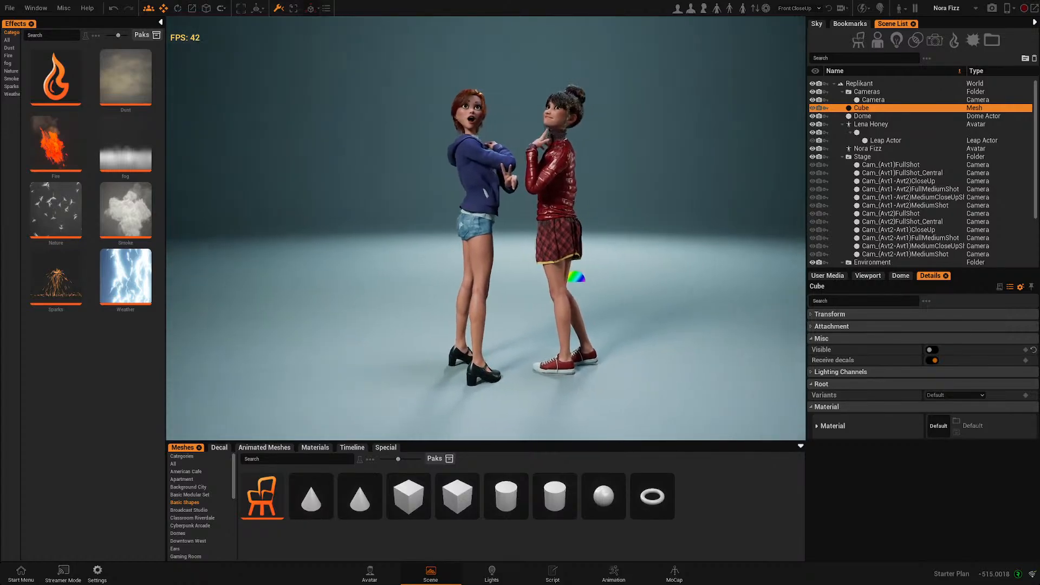
{"action": "right_click_drag", "start_coordinate": [543, 416], "coordinate": [559, 409]}
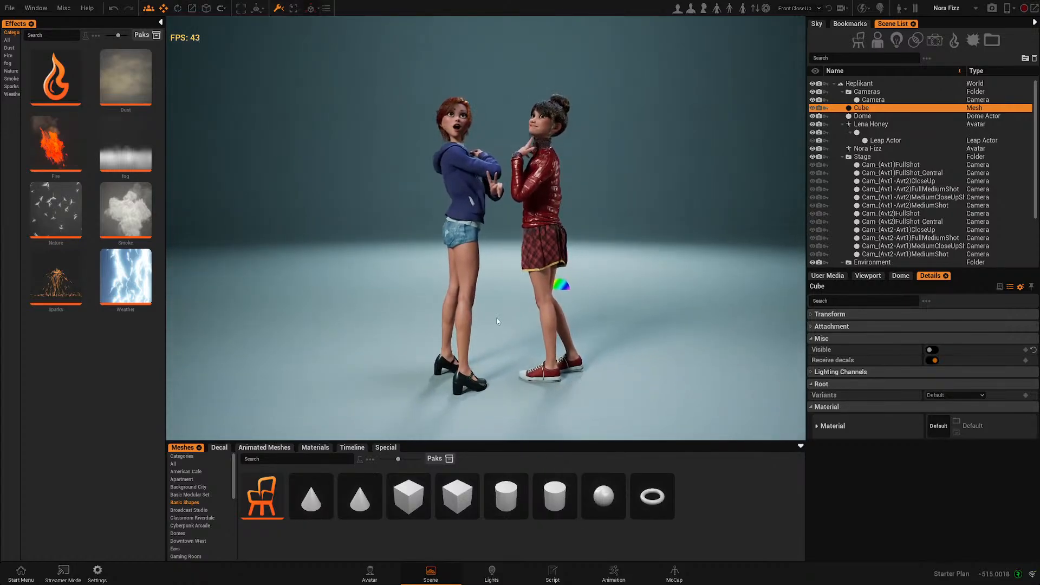
- Open the Preferences to examine the screenshot and render settings
{"action": "left_click", "coordinate": [36, 8]}
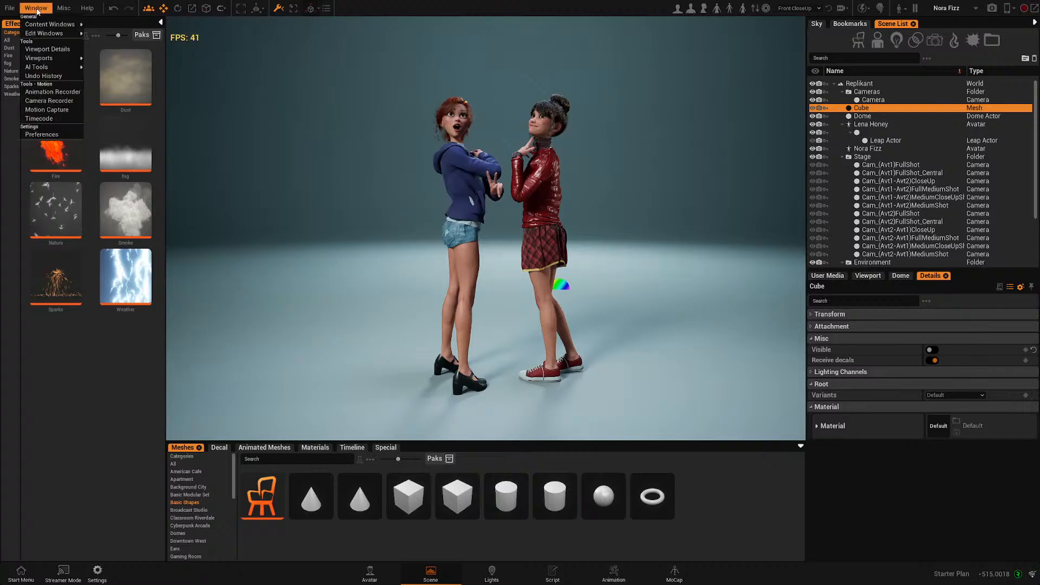
{"action": "left_click", "coordinate": [55, 135]}
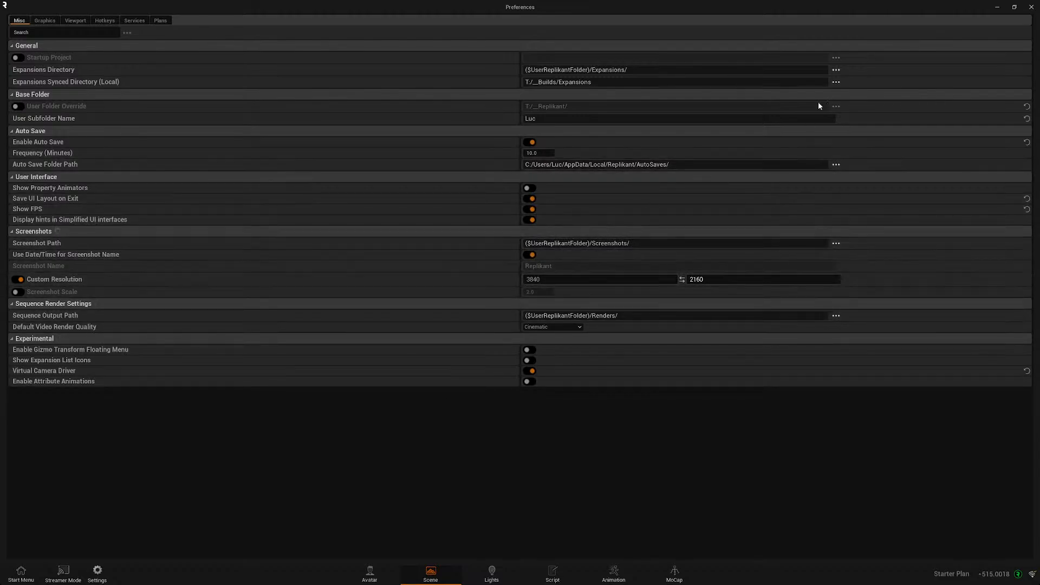
{"action": "left_click", "coordinate": [1033, 7]}
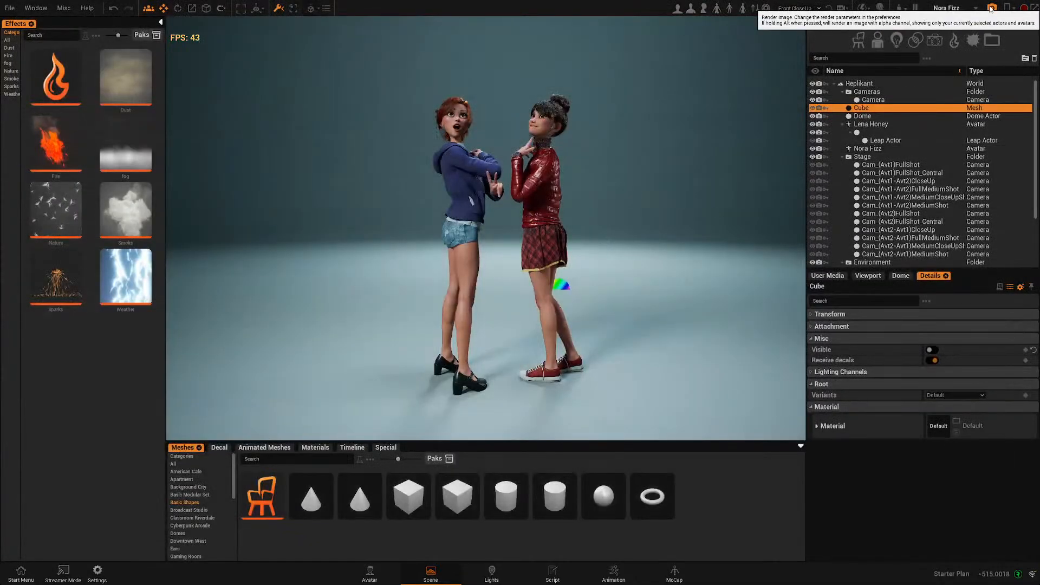
- Adjust the view slightly and render an image of the scene
{"action": "mouse_move", "coordinate": [555, 329]}
{"action": "left_mouse_down", "text": "alt"}
{"action": "mouse_move", "coordinate": [572, 306]}
{"action": "mouse_move", "coordinate": [540, 330]}
{"action": "left_mouse_up", "text": "alt"}
{"action": "scroll", "coordinate": [539, 330], "scroll_direction": "up", "scroll_amount": 3}
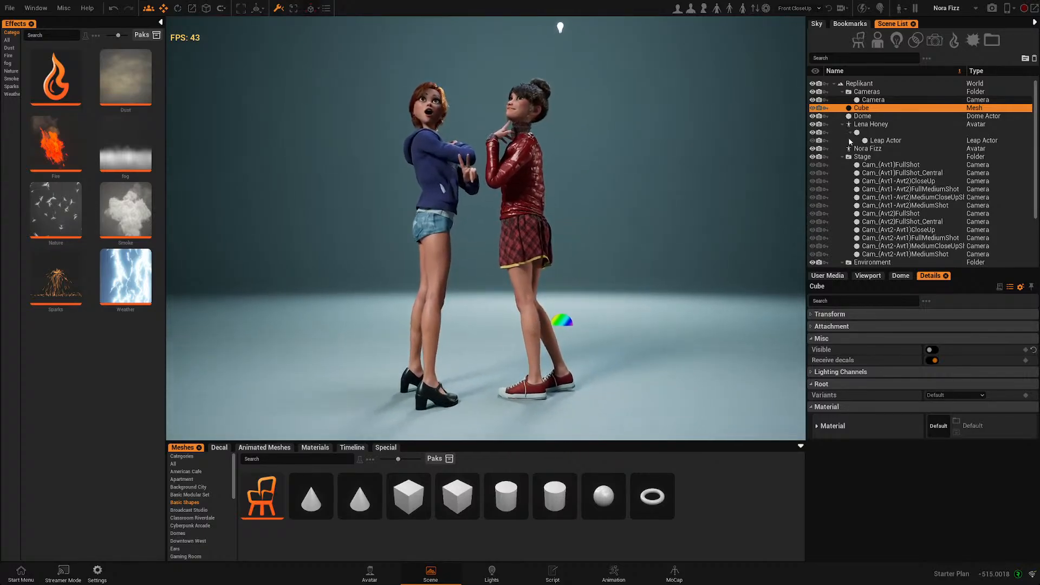
{"action": "left_click", "coordinate": [992, 9]}
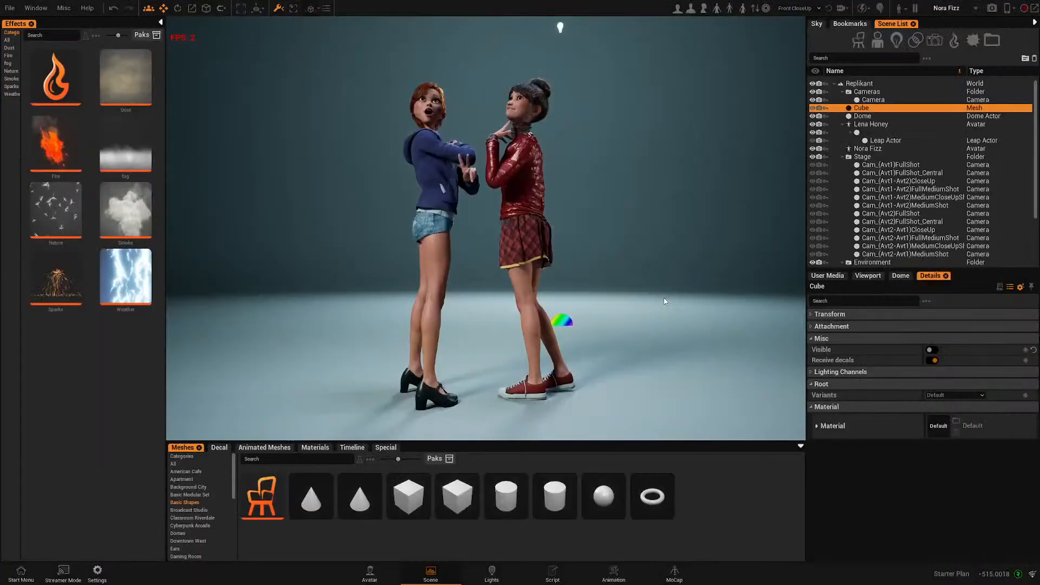
{"action": "key", "text": "alt+Tab"}
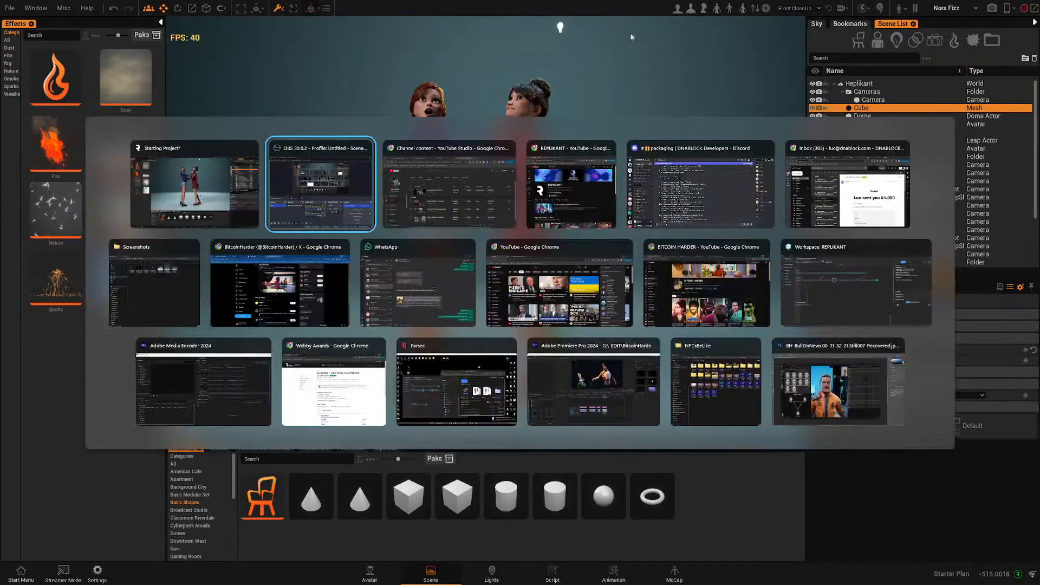
{"action": "key", "text": "super"}
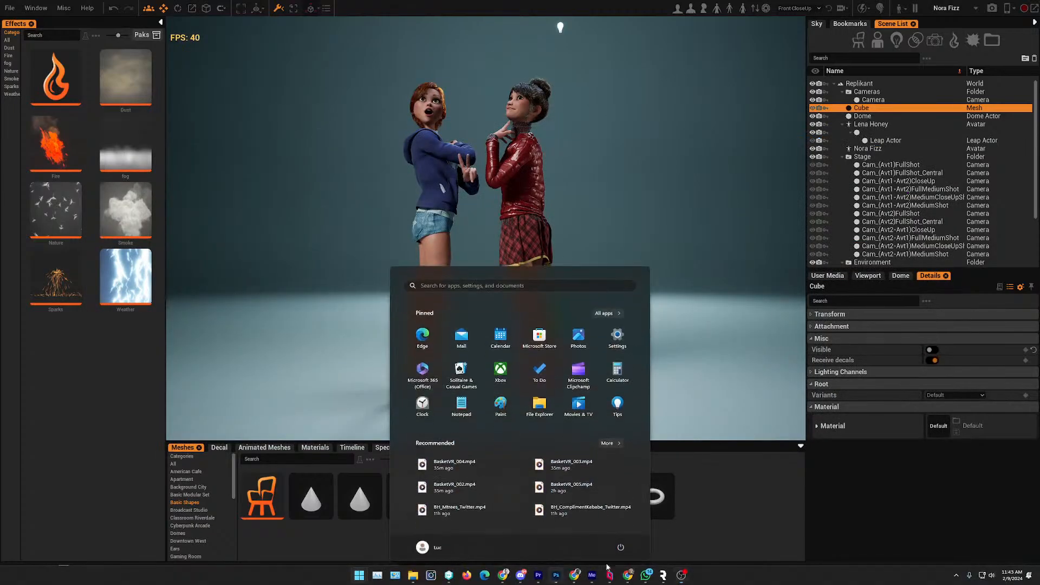
- Open the latest render from the screenshots folder and inspect it zoomed in at full screen
{"action": "mouse_move", "coordinate": [414, 577]}
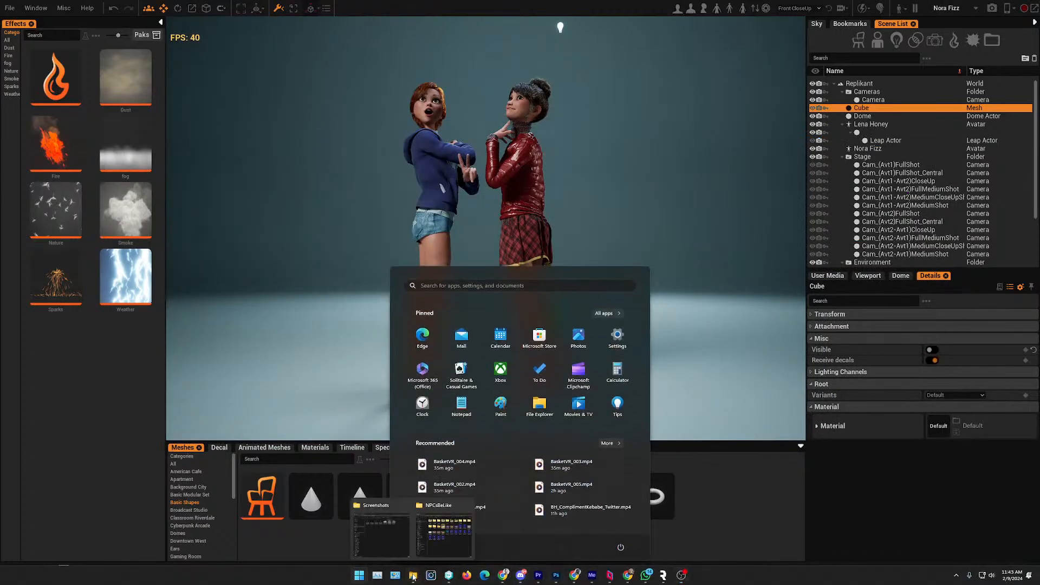
{"action": "left_click", "coordinate": [402, 540]}
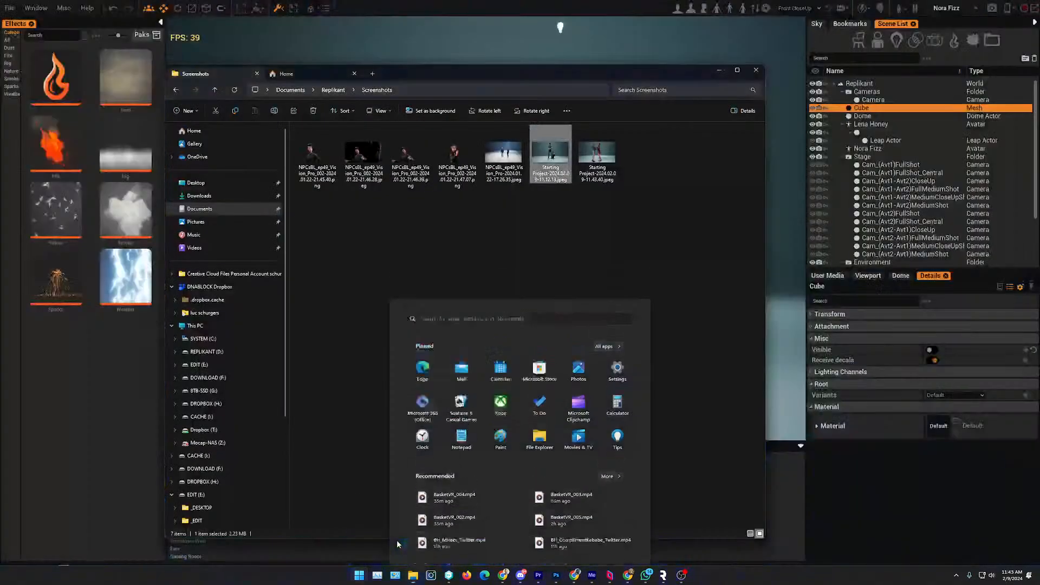
{"action": "double_click", "coordinate": [592, 157]}
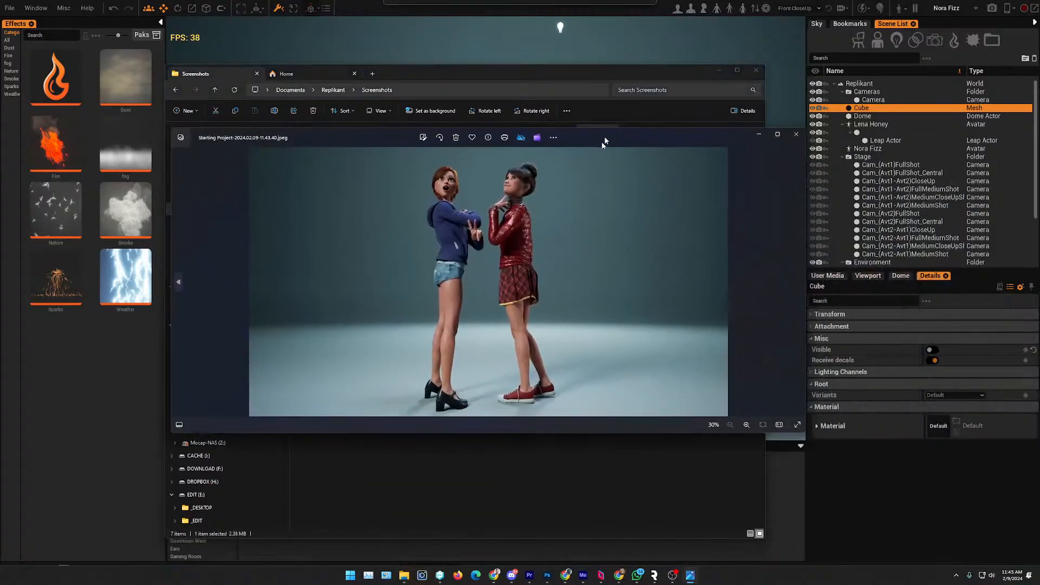
{"action": "left_click", "coordinate": [763, 155]}
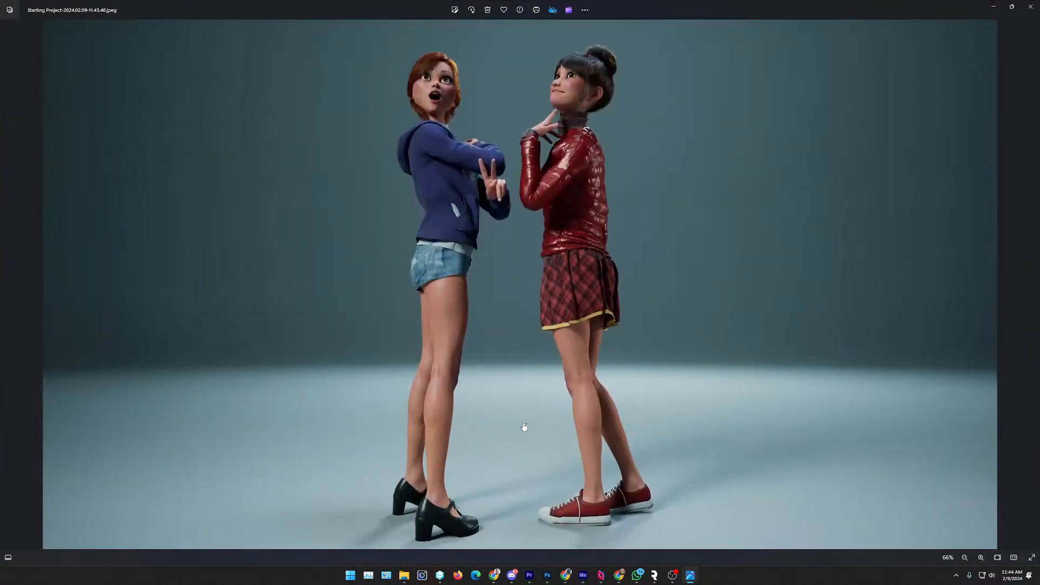
{"action": "scroll", "coordinate": [523, 428], "scroll_direction": "up", "scroll_amount": 5}
{"action": "scroll", "coordinate": [533, 400], "scroll_direction": "down", "scroll_amount": 6}
{"action": "scroll", "coordinate": [531, 406], "scroll_direction": "up", "scroll_amount": 5}
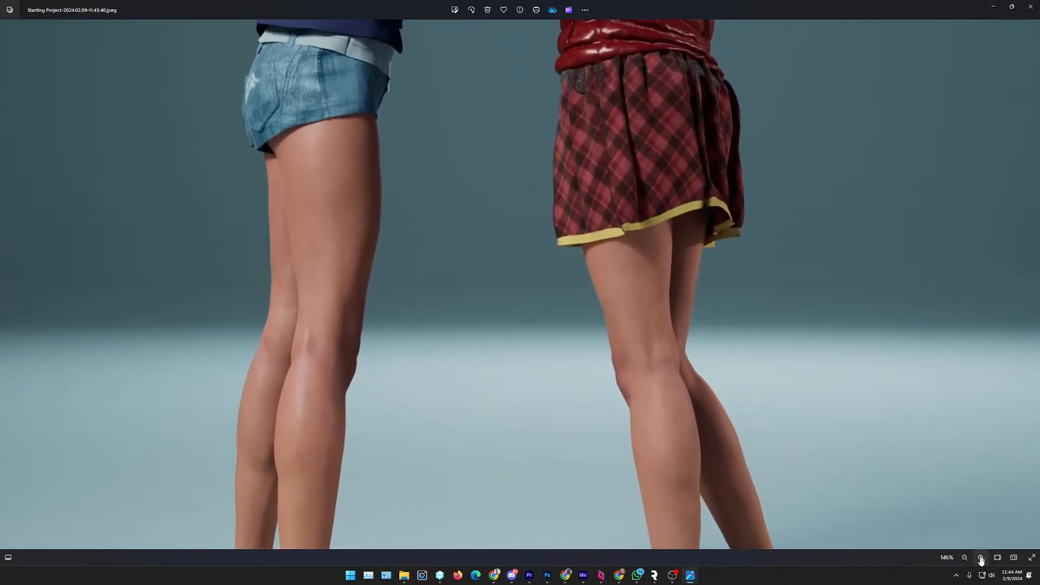
{"action": "left_click", "coordinate": [1013, 558]}
{"action": "scroll", "coordinate": [435, 424], "scroll_direction": "up", "scroll_amount": 3}
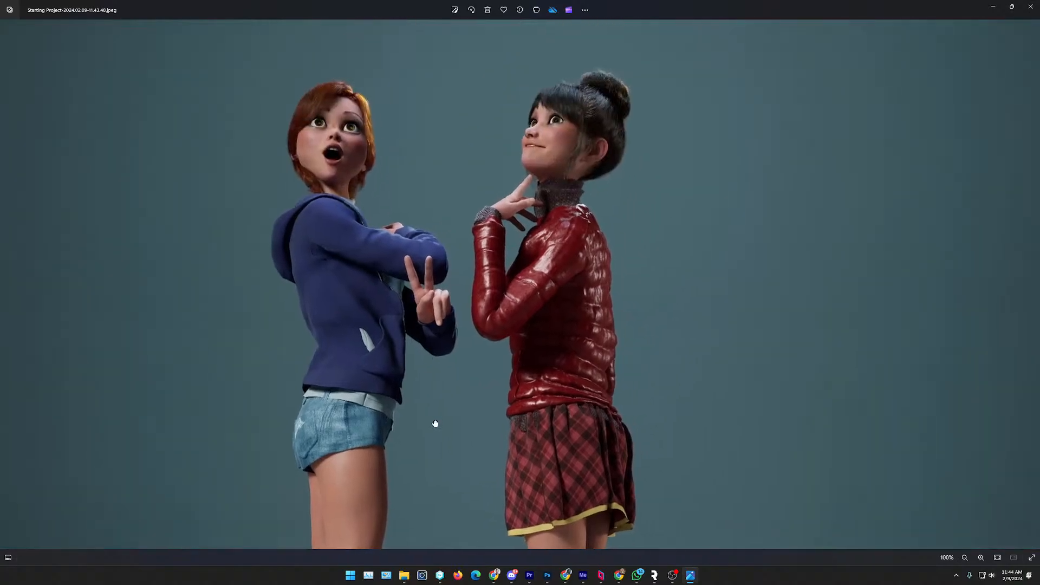
{"action": "left_click_drag", "start_coordinate": [435, 424], "coordinate": [458, 295]}
{"action": "left_click", "coordinate": [1030, 7]}
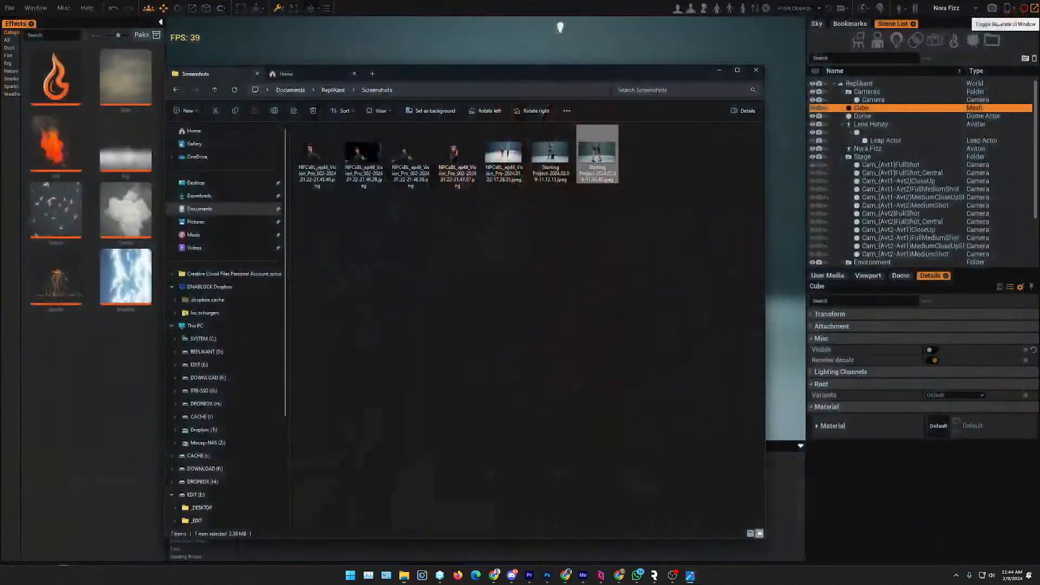
- Select Nora Fizz and render an image containing only that selected avatar
{"action": "left_click_drag", "start_coordinate": [680, 77], "coordinate": [600, 394]}
{"action": "left_click", "coordinate": [434, 186]}
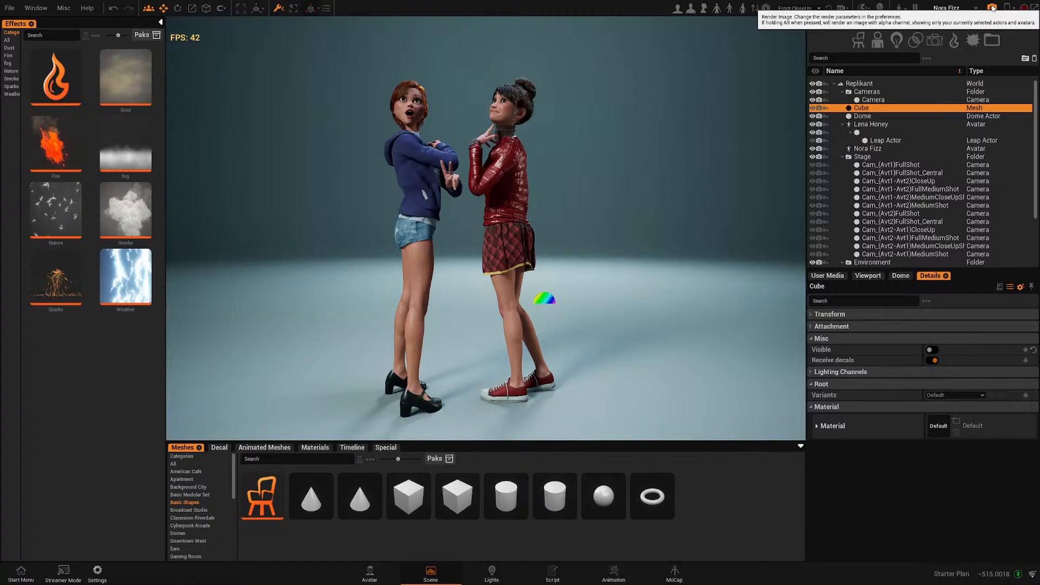
{"action": "left_click", "coordinate": [411, 198]}
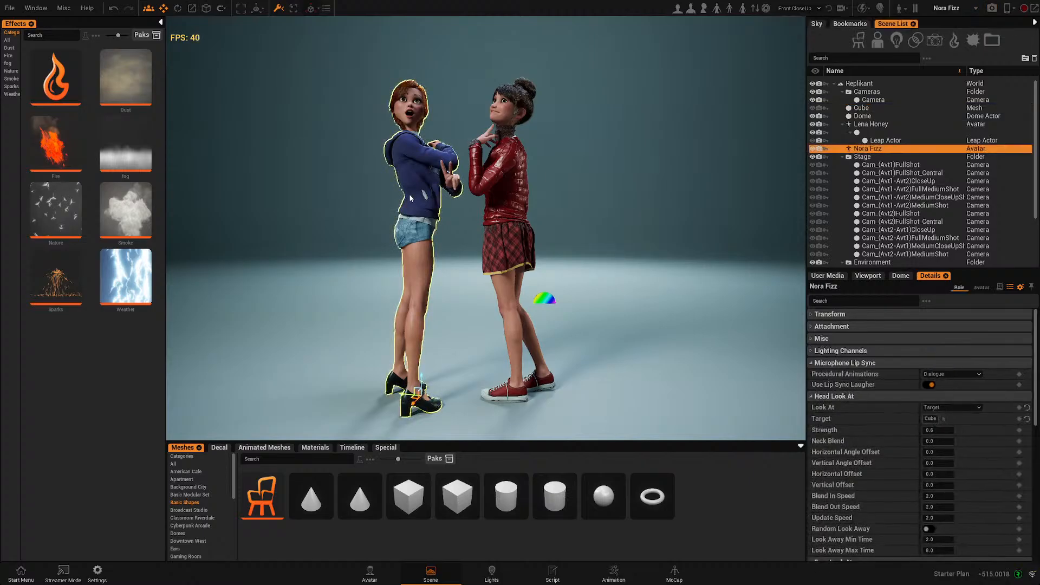
{"action": "left_click", "coordinate": [994, 9]}
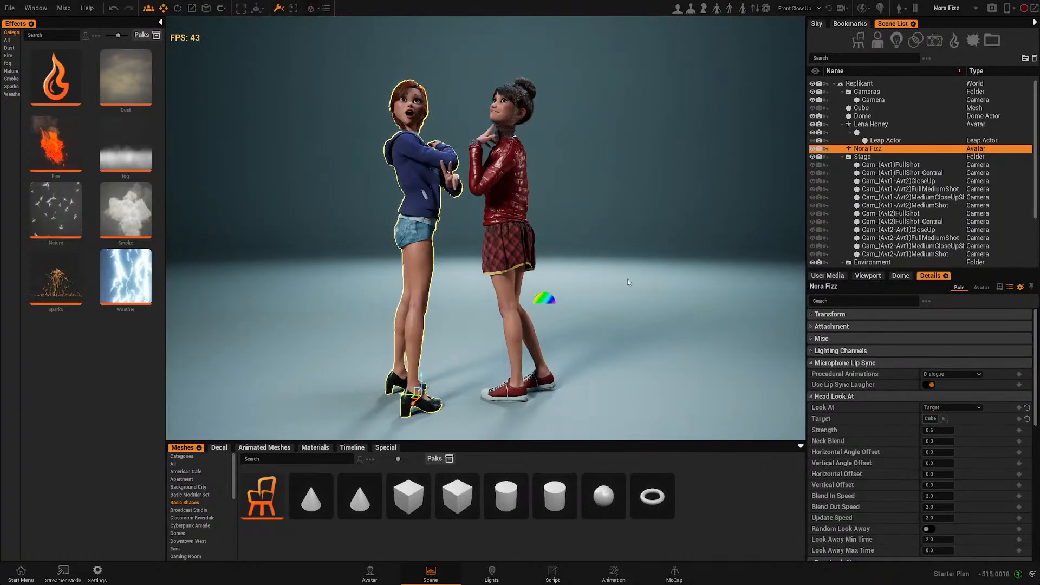
- Open the new Nora Fizz render from the screenshots folder to view it
{"action": "key", "text": "alt+Tab"}
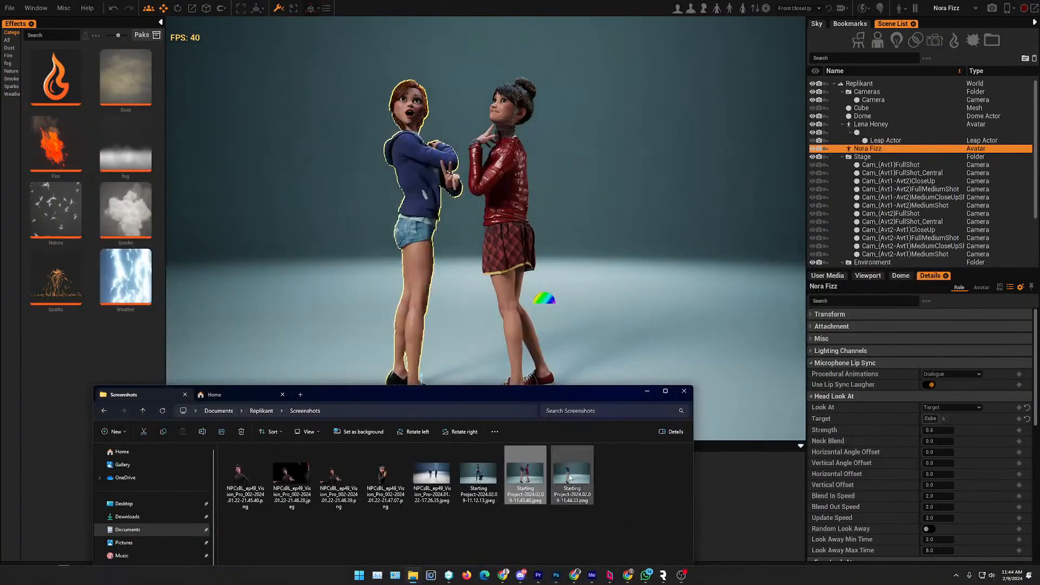
{"action": "left_click_drag", "start_coordinate": [554, 395], "coordinate": [576, 137]}
{"action": "left_click", "coordinate": [625, 370]}
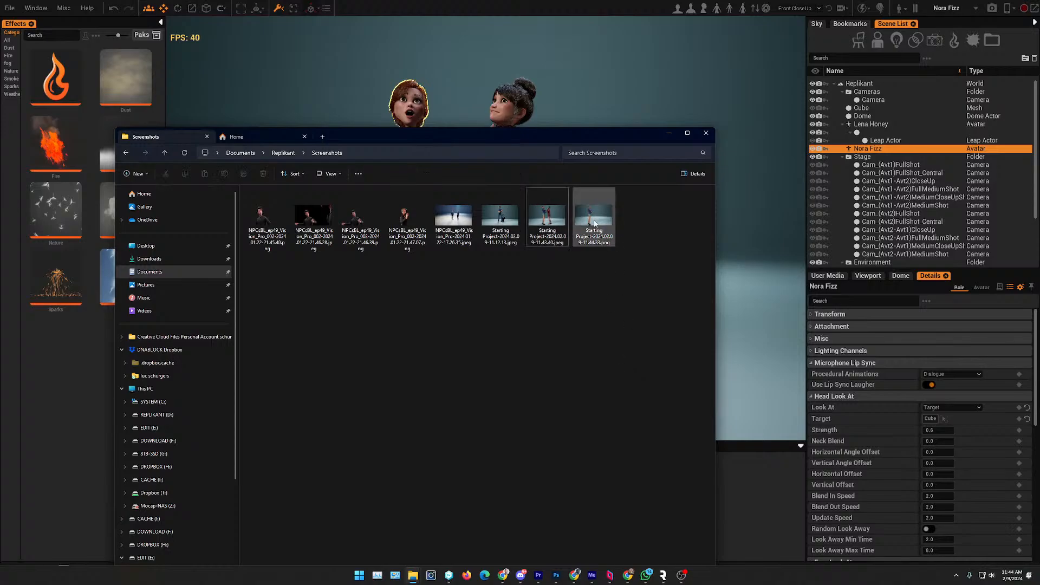
{"action": "double_click", "coordinate": [595, 222]}
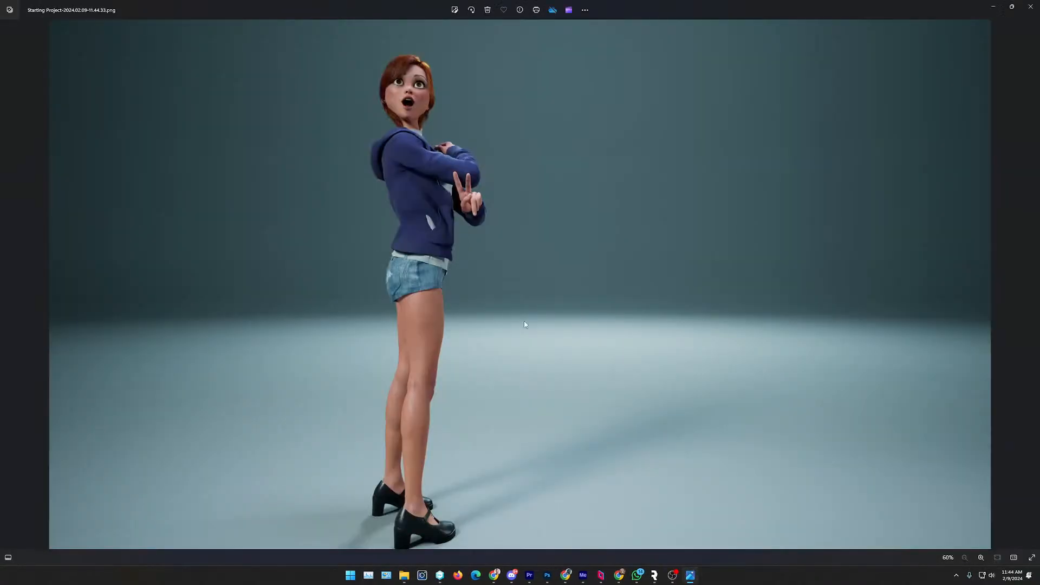
{"action": "left_click", "coordinate": [1030, 8]}
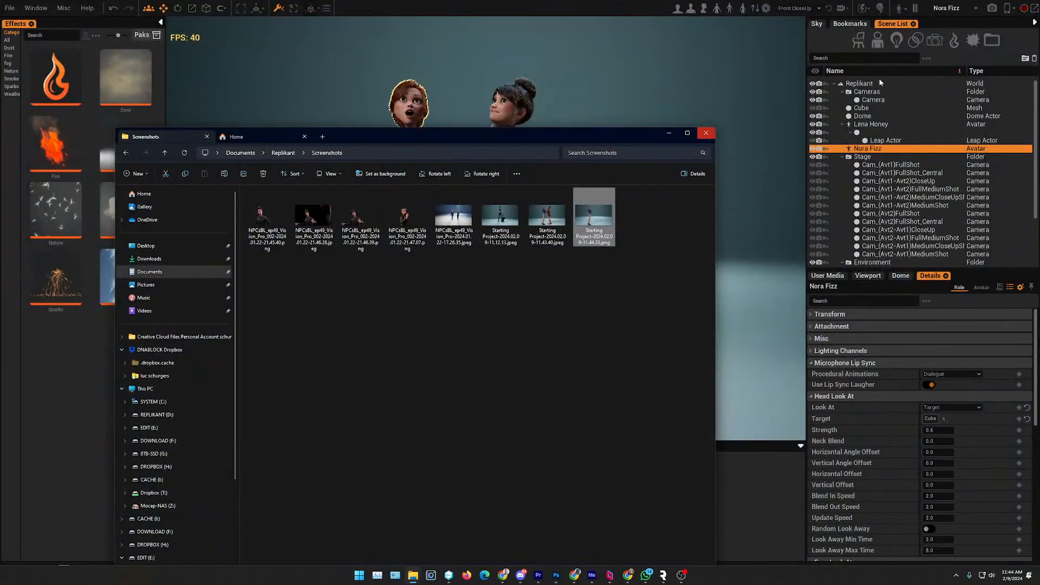
- Select Lena Honey and render an image containing only that selected avatar
{"action": "left_click", "coordinate": [477, 105]}
{"action": "left_click", "coordinate": [504, 187]}
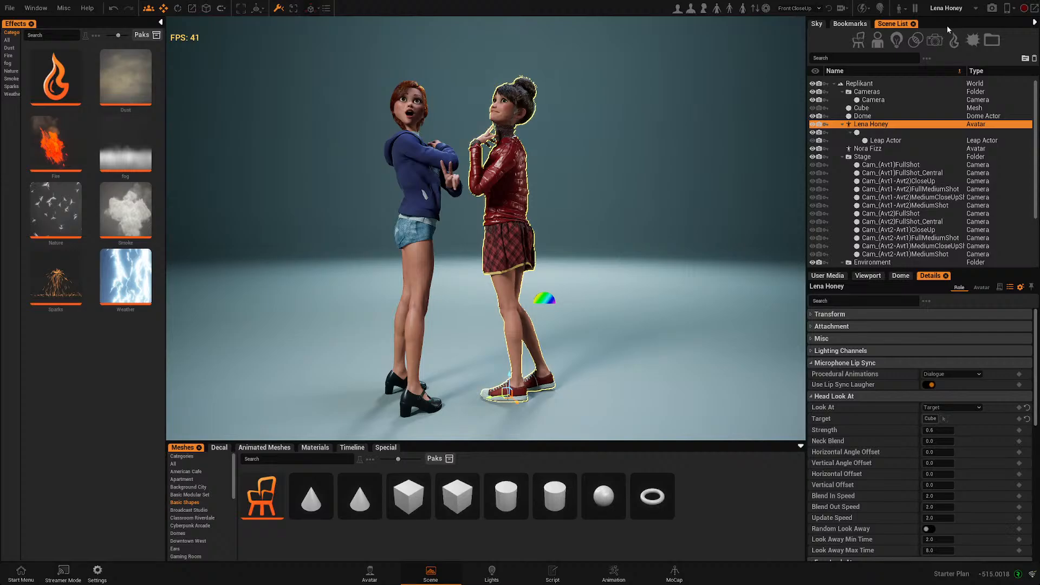
{"action": "left_click", "coordinate": [991, 8]}
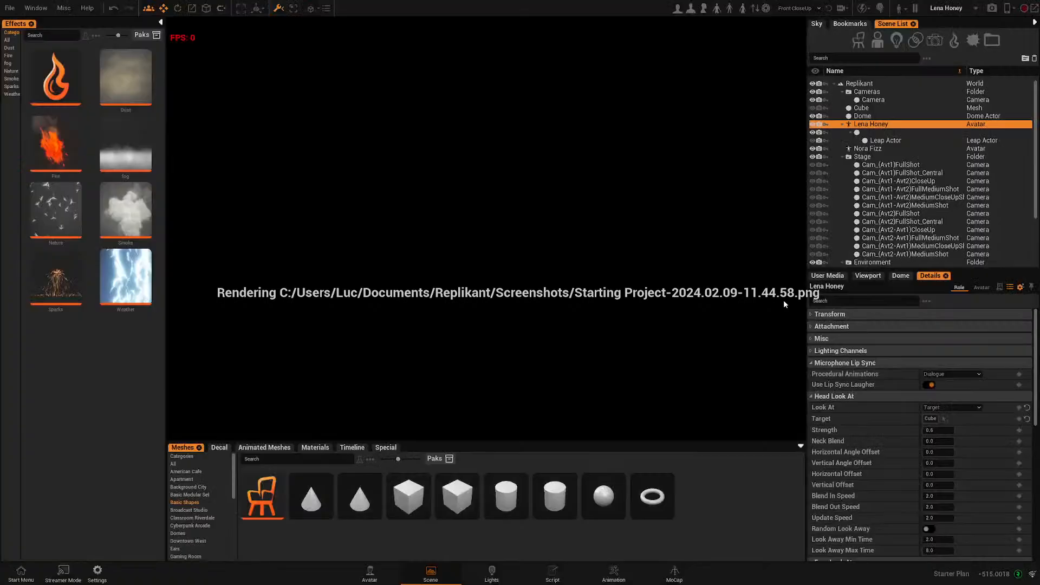
- Check the screenshots folder and render the selected Lena Honey avatar on its own again
{"action": "key", "text": "alt+Tab"}
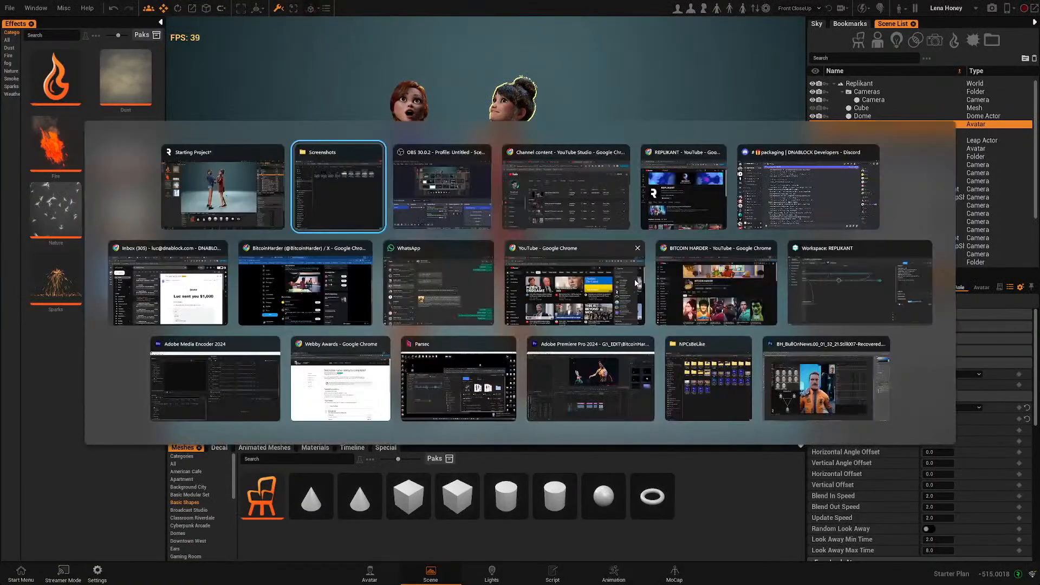
{"action": "left_click", "coordinate": [641, 222]}
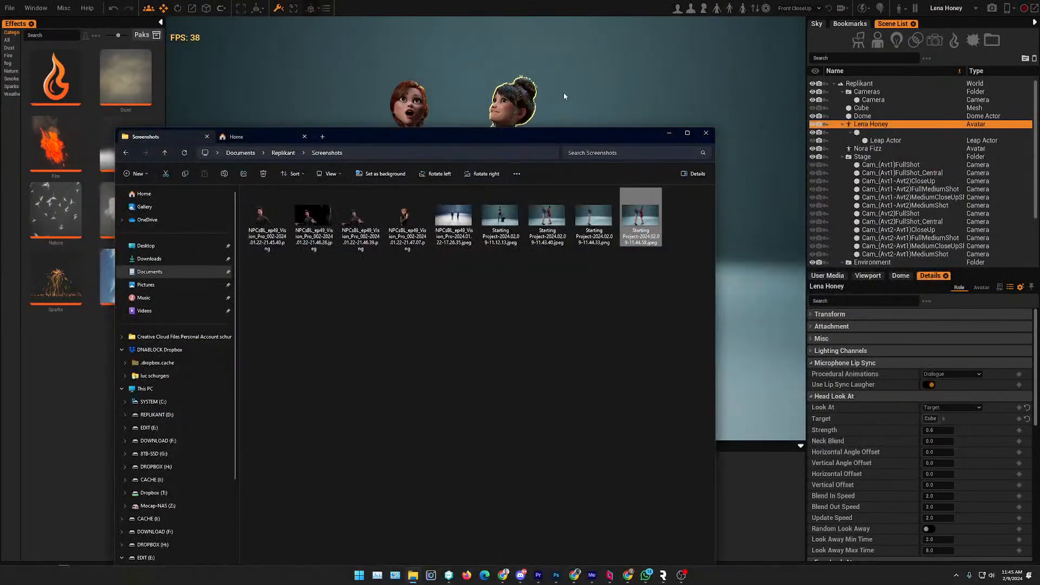
{"action": "left_click", "coordinate": [564, 92]}
{"action": "left_click", "coordinate": [510, 207]}
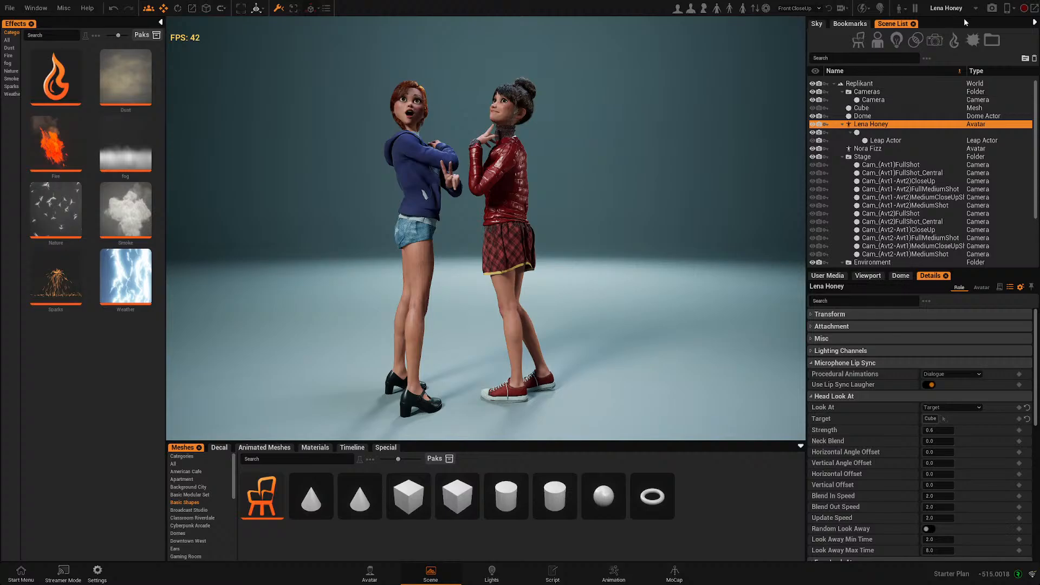
{"action": "left_click", "coordinate": [991, 11]}
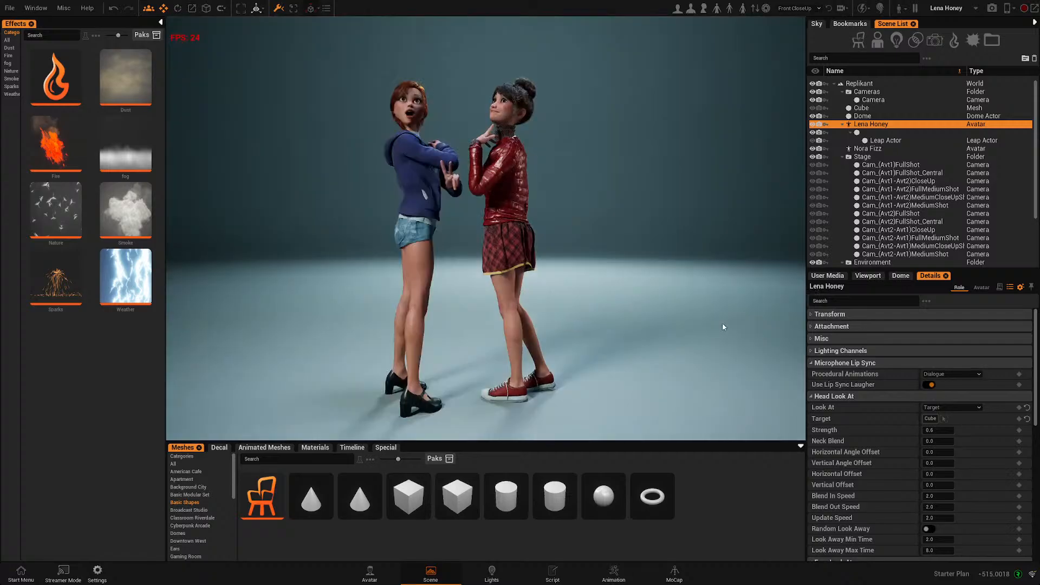
- Launch Photoshop and open the latest Lena Honey render file in it
{"action": "key", "text": "alt+Tab"}
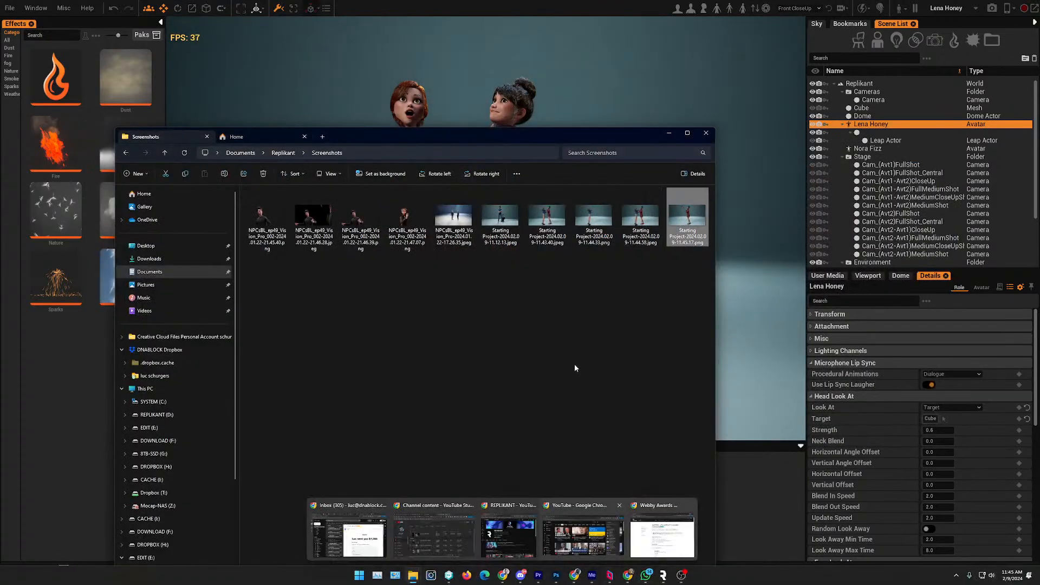
{"action": "key", "text": "super"}
{"action": "type", "text": "photoshop"}
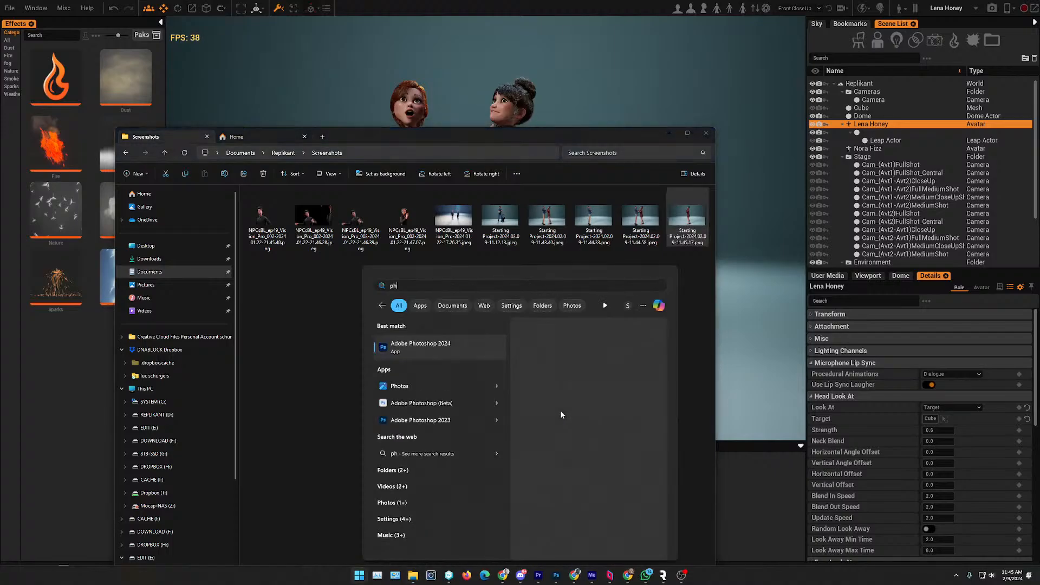
{"action": "key", "text": "Return"}
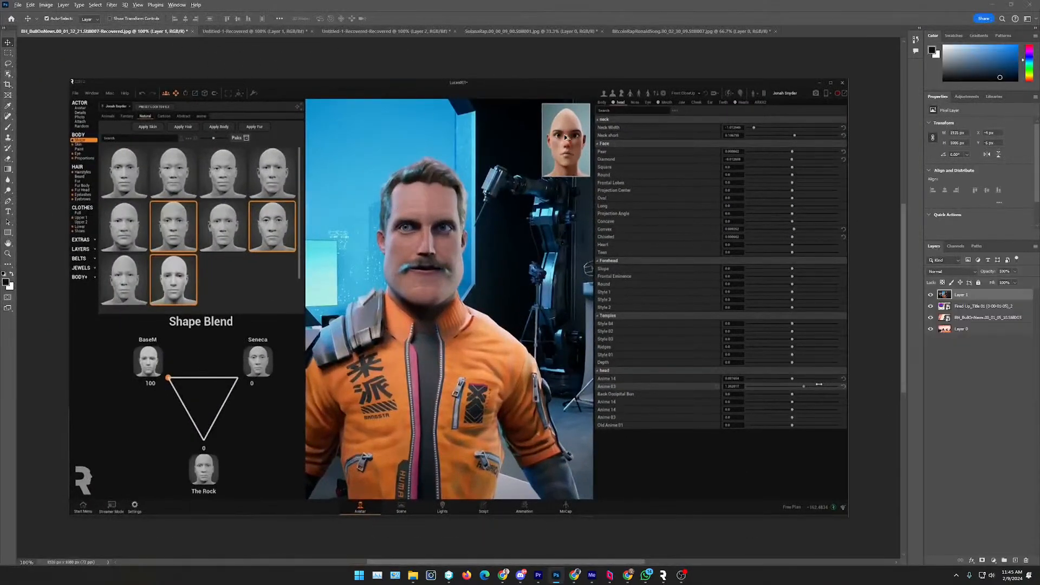
{"action": "key", "text": "alt+Tab"}
{"action": "left_click_drag", "start_coordinate": [692, 216], "coordinate": [804, 32]}
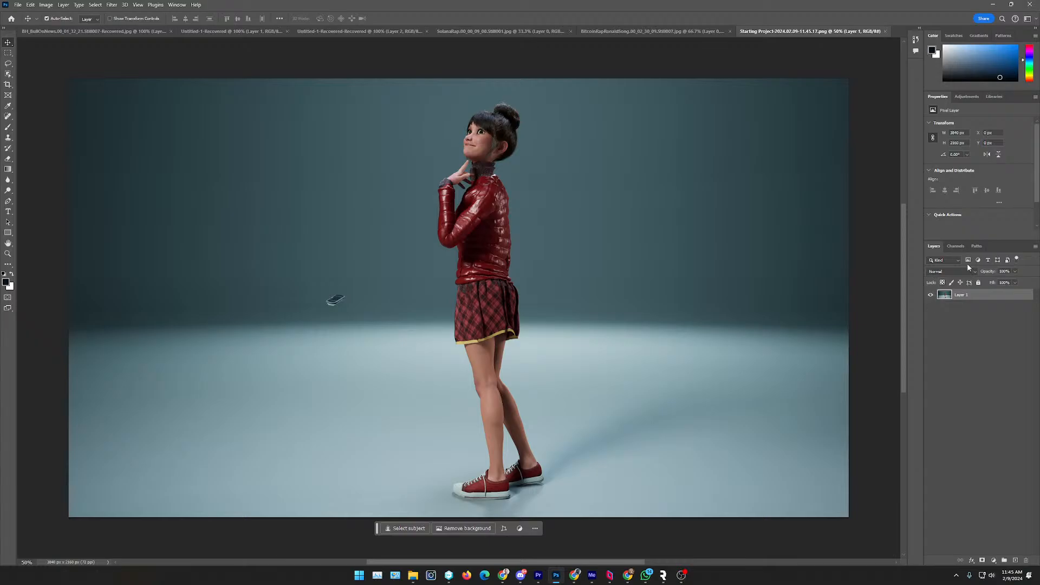
- Inspect the render's color channels in Photoshop, then return to the scene
{"action": "left_click", "coordinate": [956, 246]}
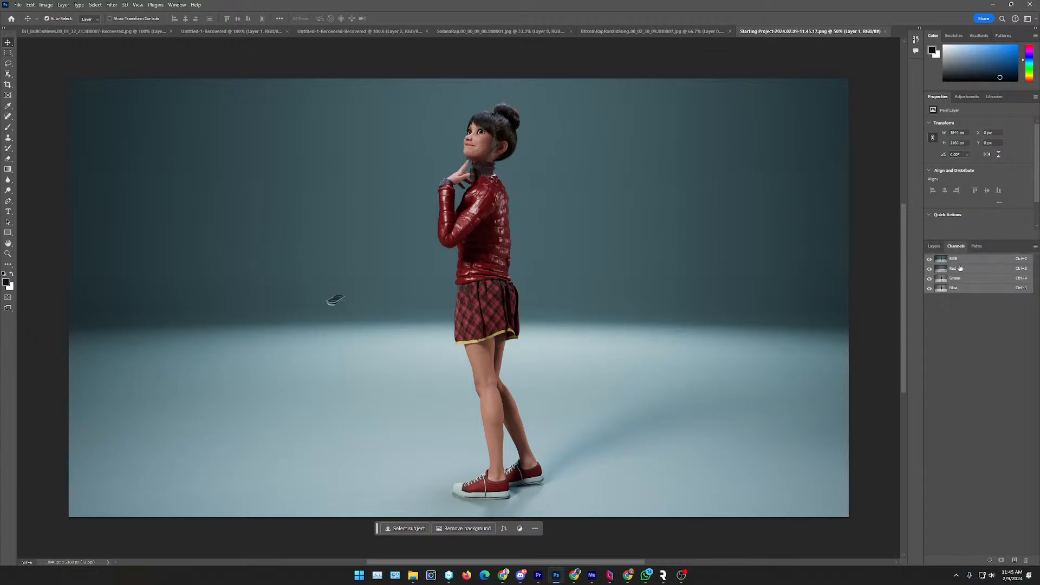
{"action": "left_click", "coordinate": [997, 6]}
{"action": "left_click", "coordinate": [677, 131]}
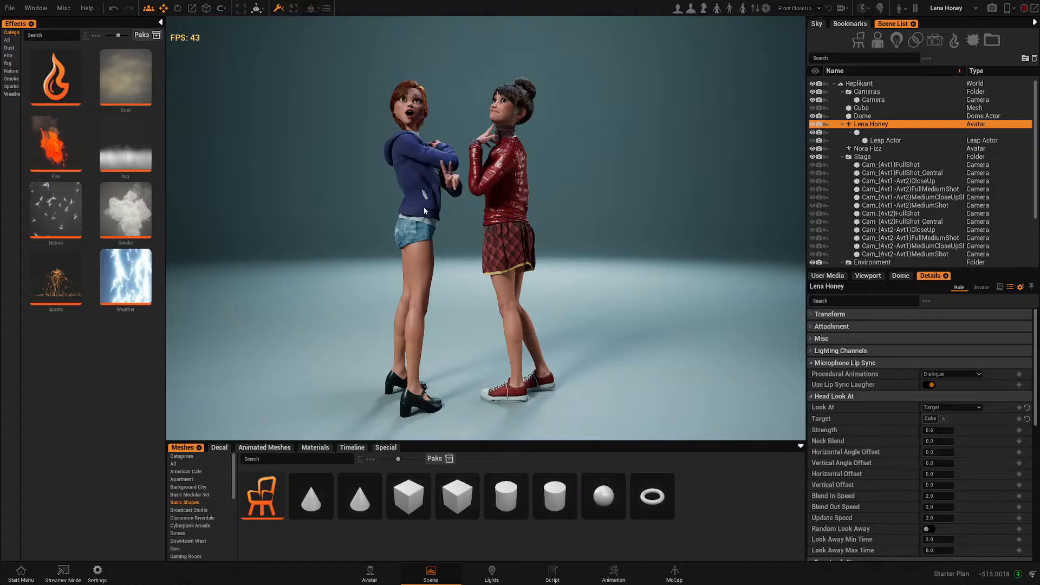
- Select Nora Fizz and render another image of the scene
{"action": "left_click", "coordinate": [424, 208]}
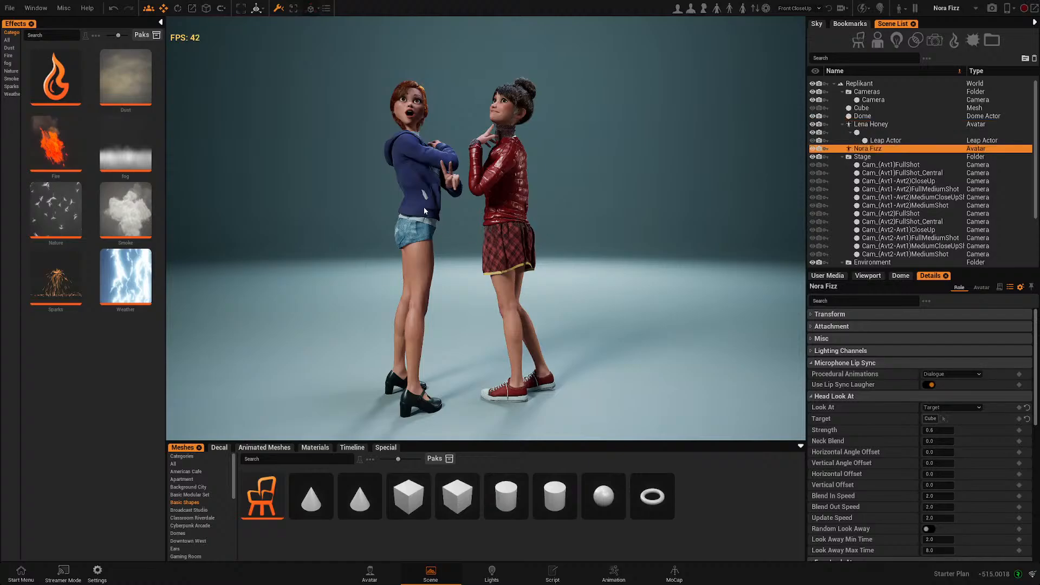
{"action": "left_click", "coordinate": [992, 9]}
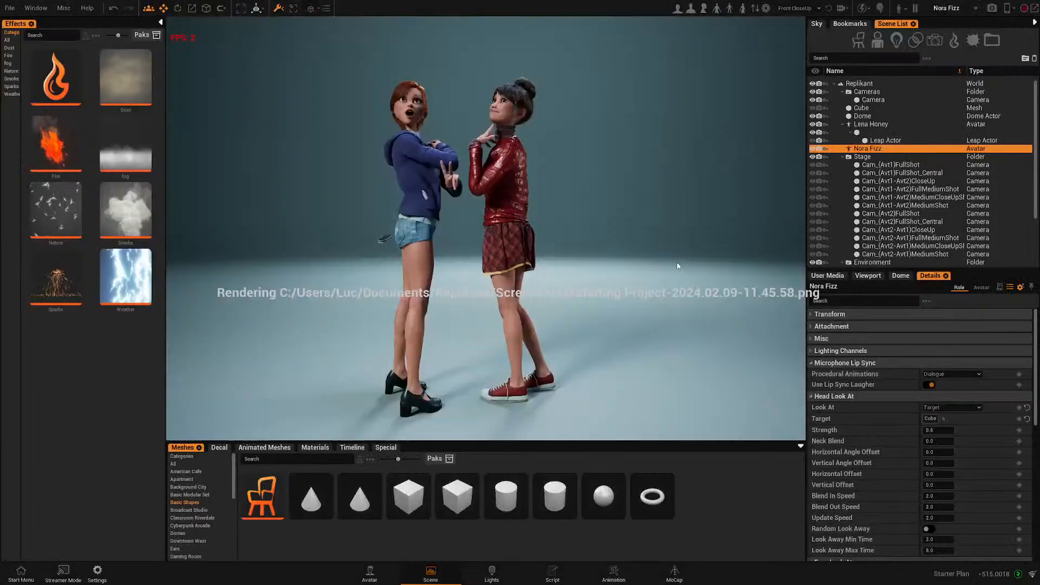
{"action": "key", "text": "alt+Tab"}
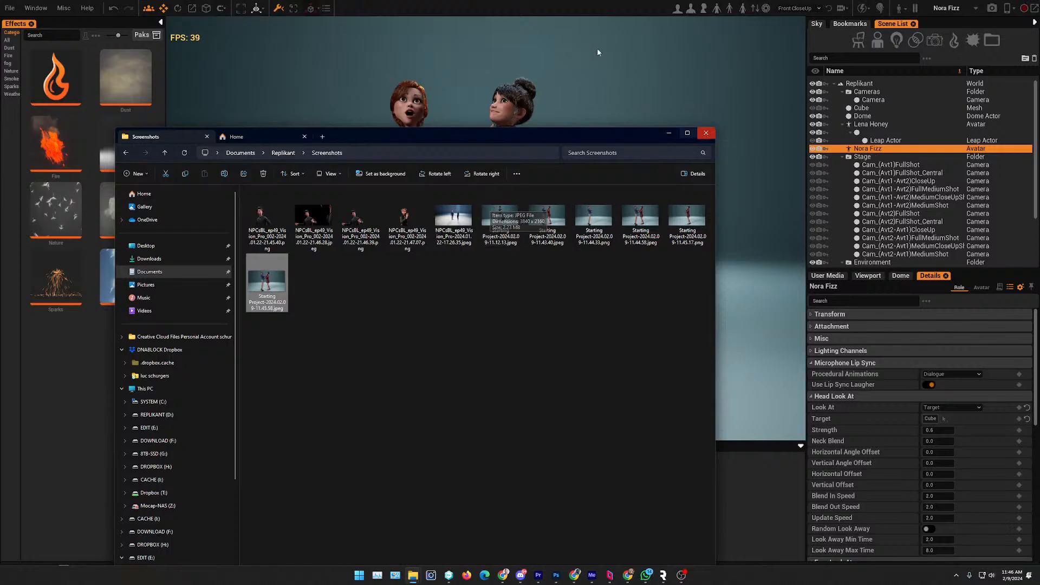
{"action": "left_click", "coordinate": [606, 68]}
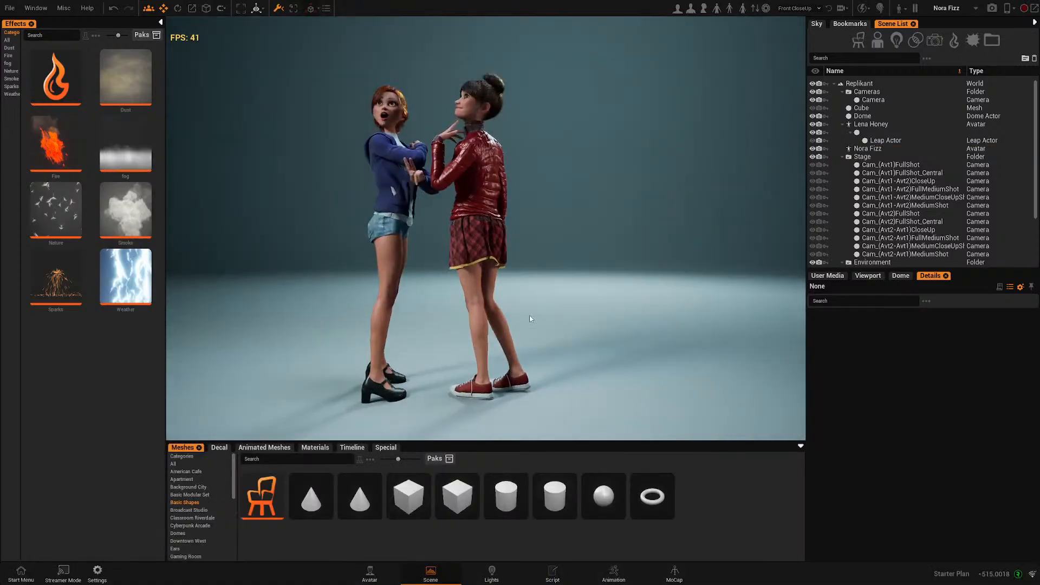
- Select Lena Honey and open her avatar editor
{"action": "middle_click_drag", "start_coordinate": [532, 320], "coordinate": [596, 273]}
{"action": "left_click", "coordinate": [545, 176]}
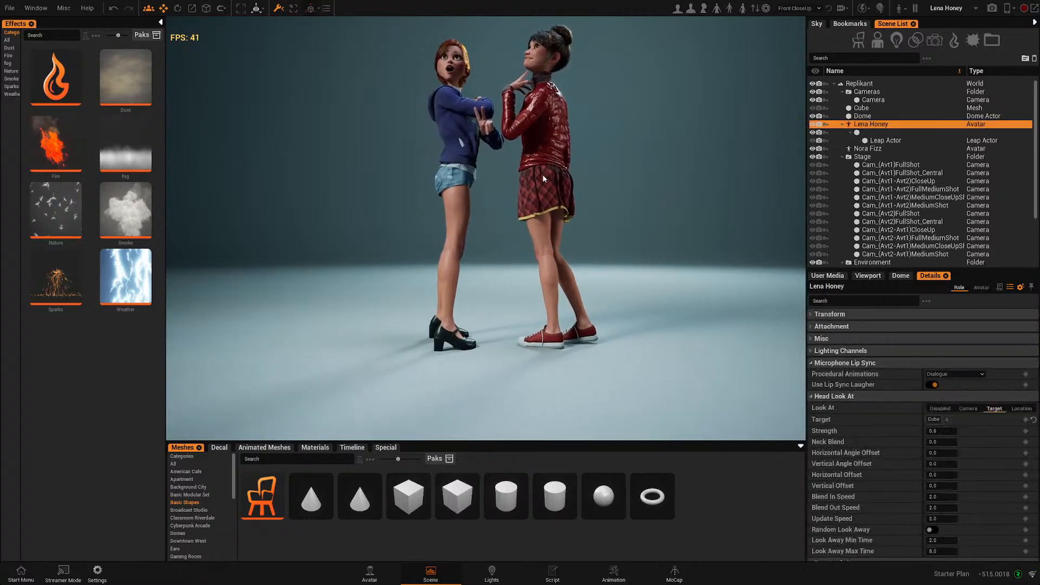
{"action": "left_click", "coordinate": [370, 571]}
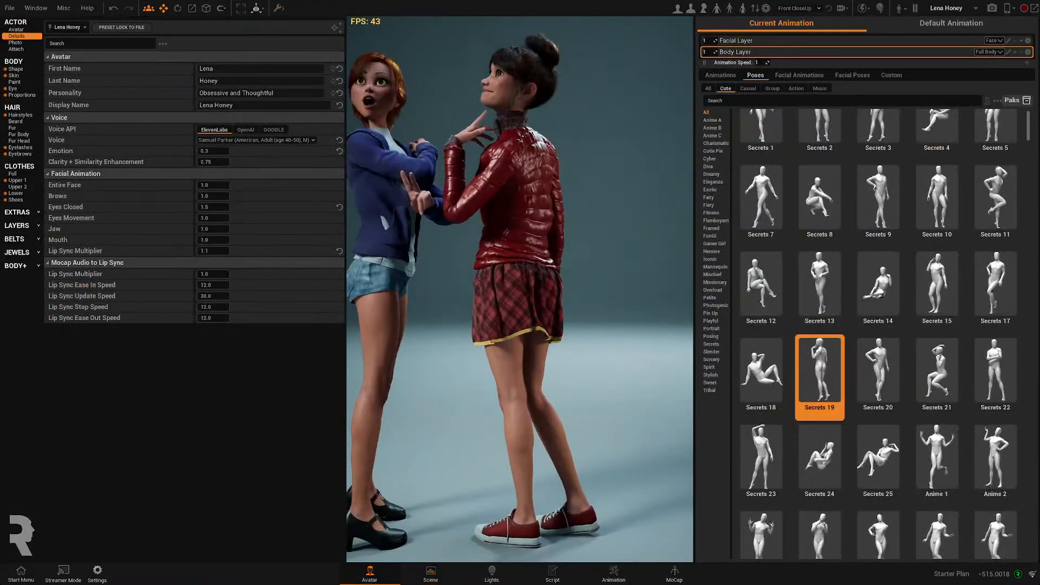